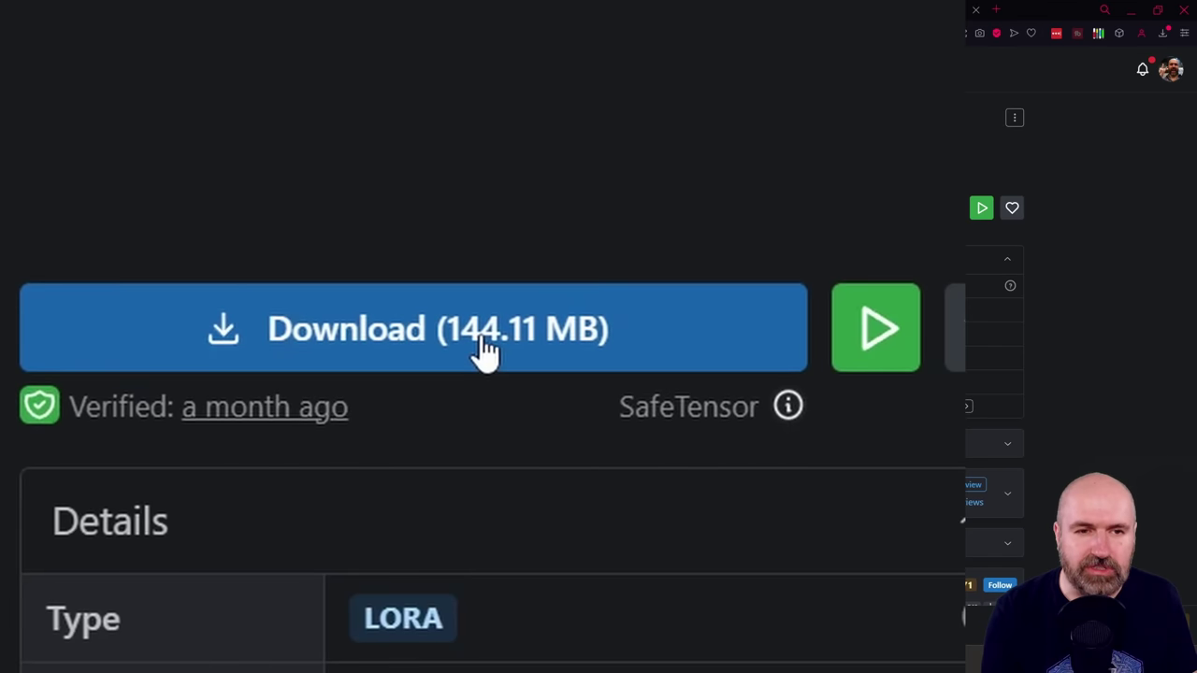
# Download the 144.11 MB blindbox LoRA file into the A1111 models\Lora folder.
pyautogui.click(353, 348)
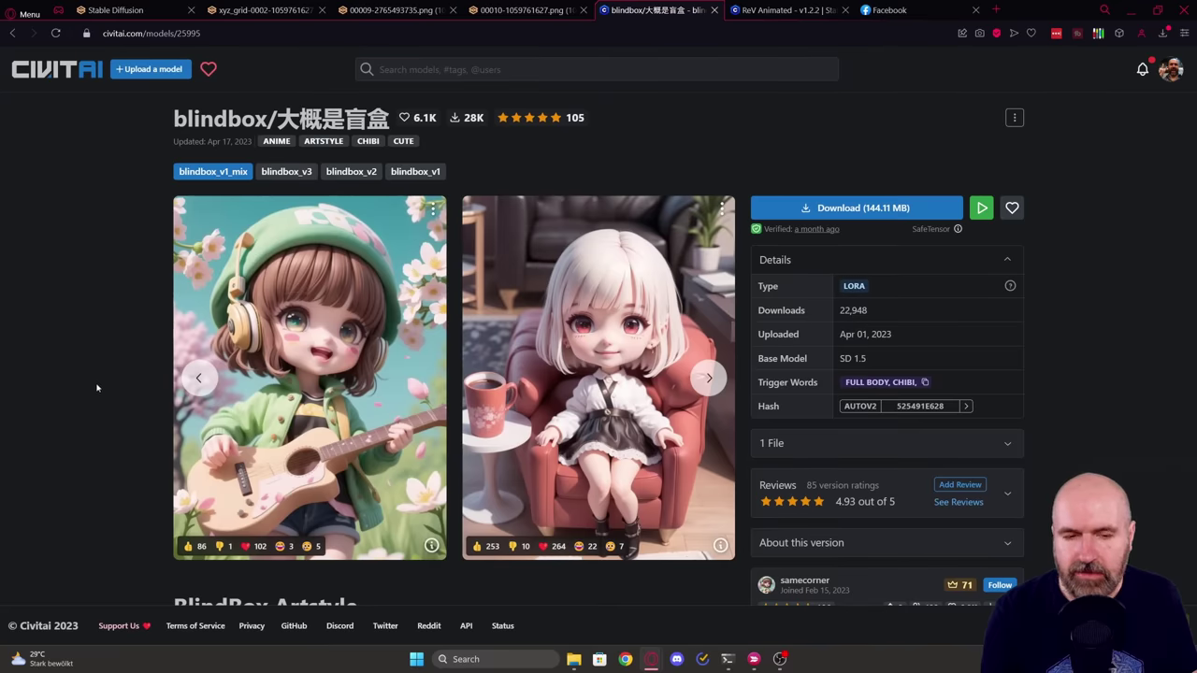
# Scroll the Civitai page down to the BlindBox Artstyle usage notes.
pyautogui.scroll(-5, 96, 387)
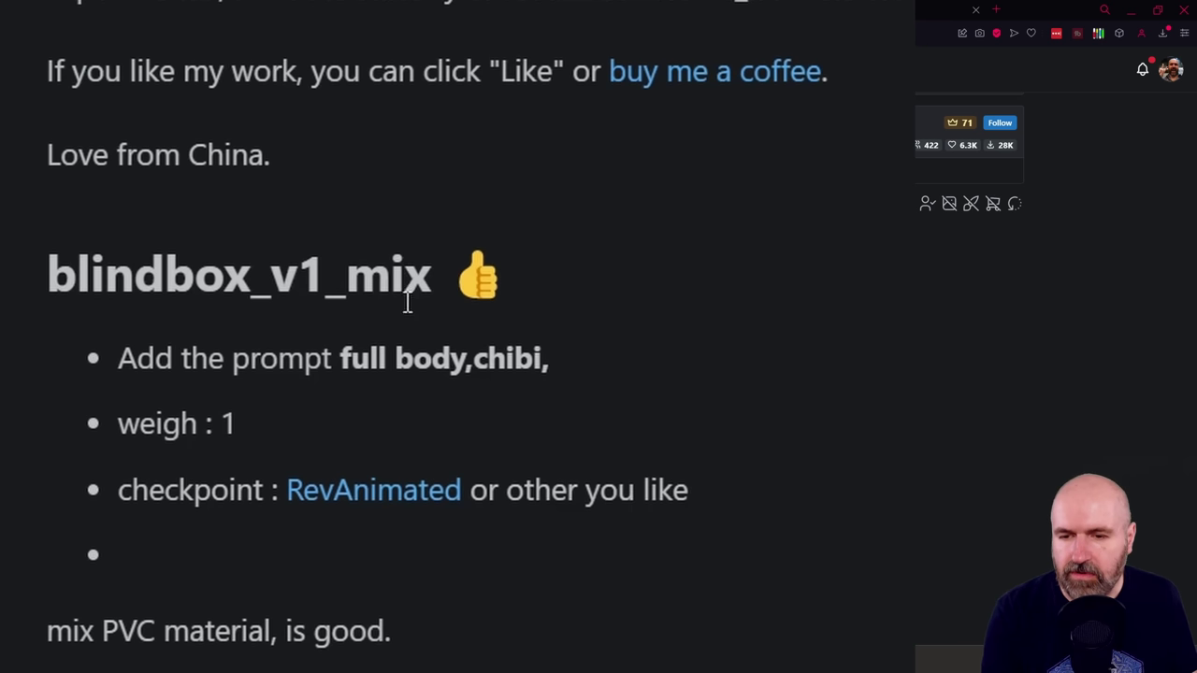
# Select the suggested prompt words 'full body, chibi' and open the recommended RevAnimated checkpoint page.
pyautogui.moveTo(338, 358); pyautogui.dragTo(537, 374)
pyautogui.doubleClick(513, 358)
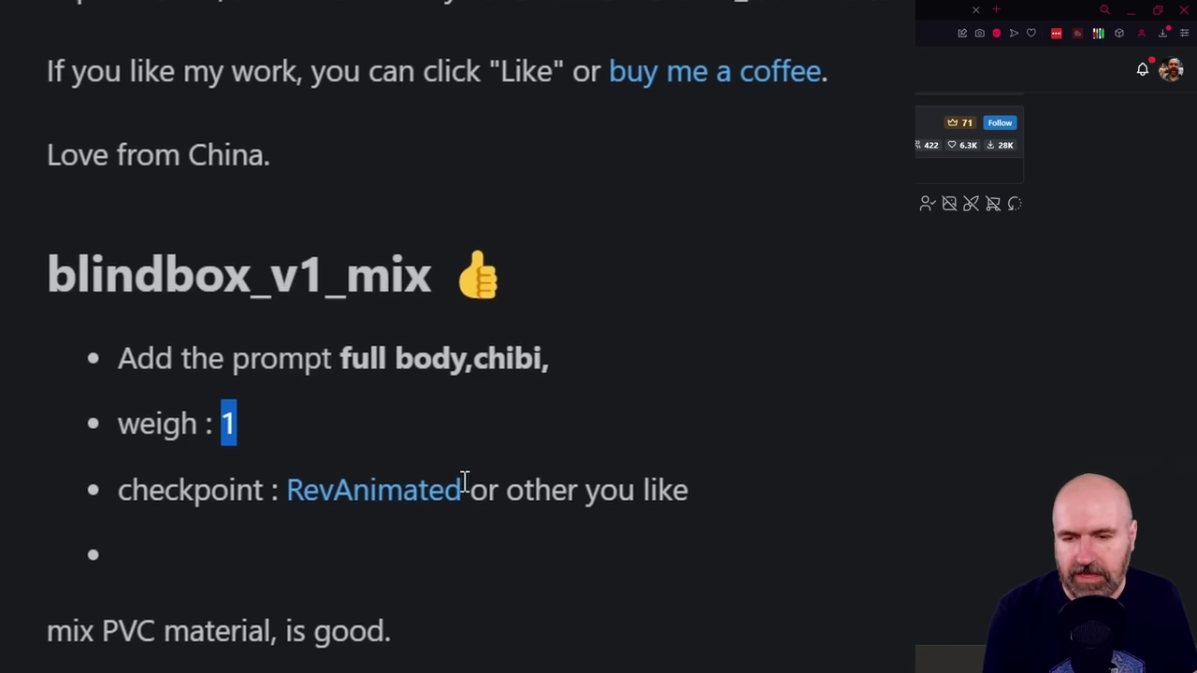
pyautogui.click(387, 502)
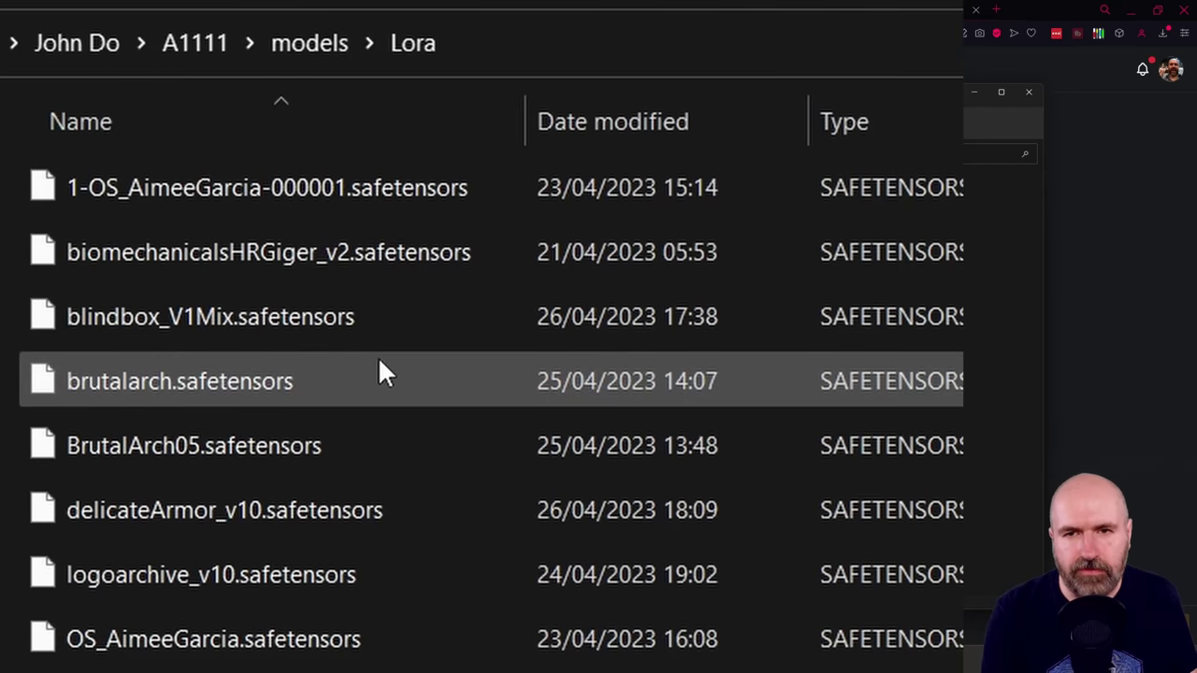
# Go up from the Lora folder to the models folder.
pyautogui.click(332, 44)
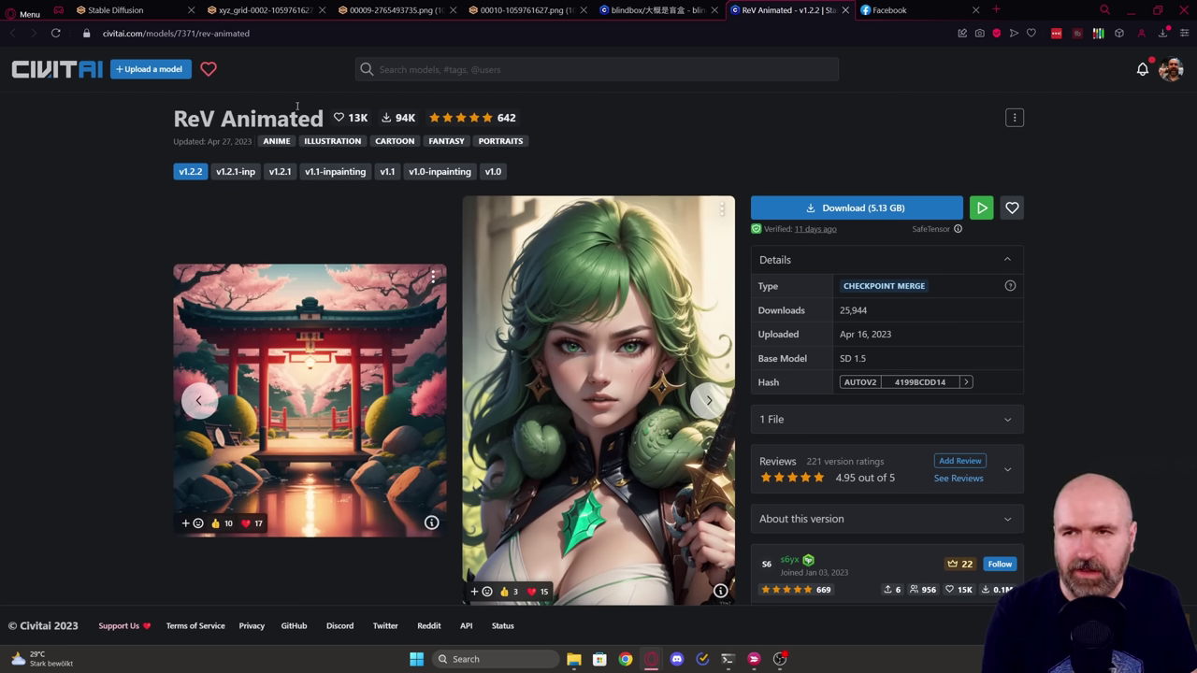
# Switch over to the Stable Diffusion web UI with Ctrl+1.
pyautogui.hotkey('ctrl', '1')
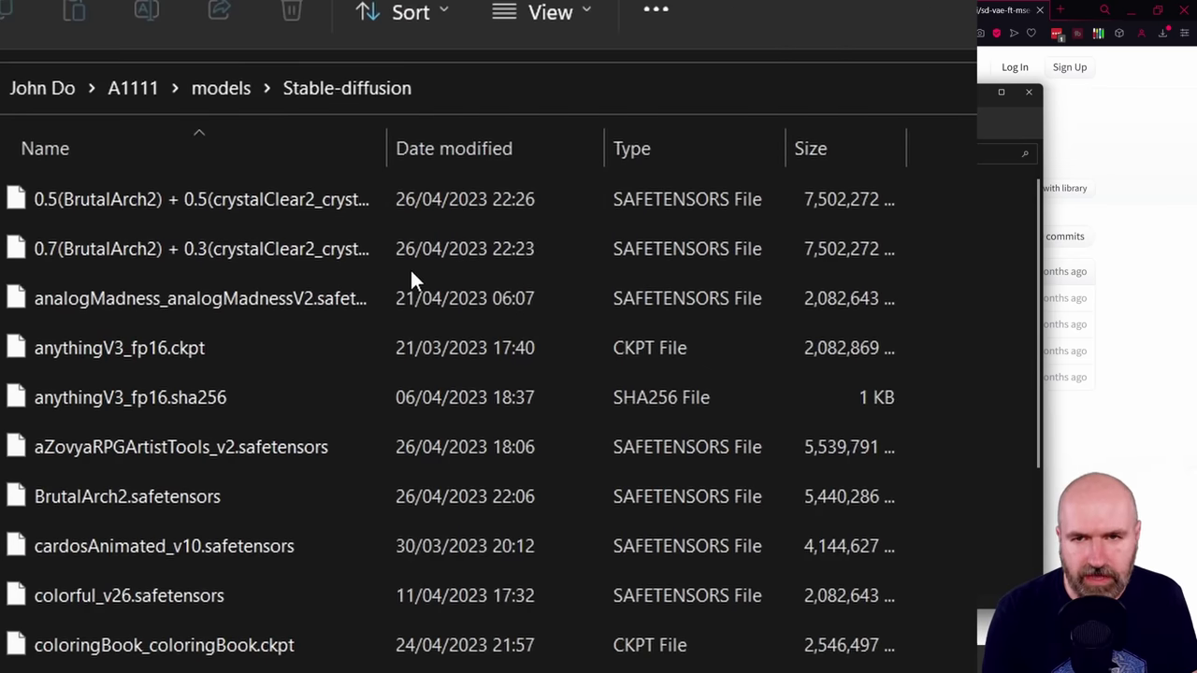
# Go up from Stable-diffusion to the models folder and open its VAE folder.
pyautogui.click(229, 89)
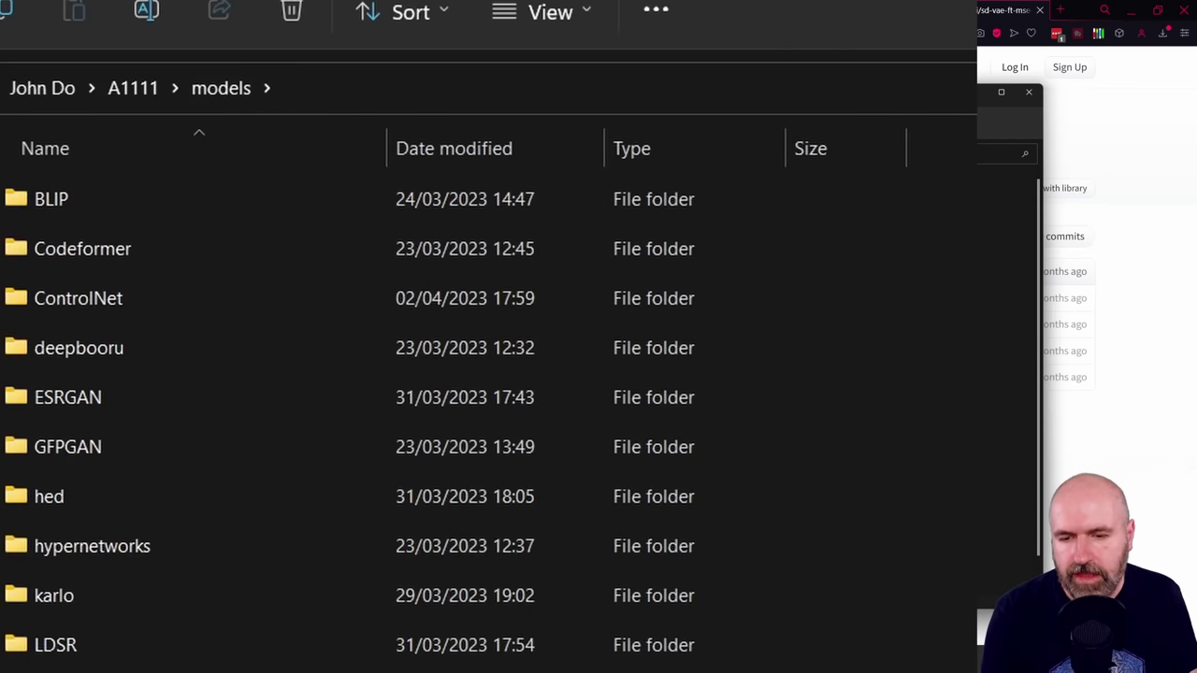
pyautogui.scroll(-5, 37, 487)
pyautogui.doubleClick(52, 484)
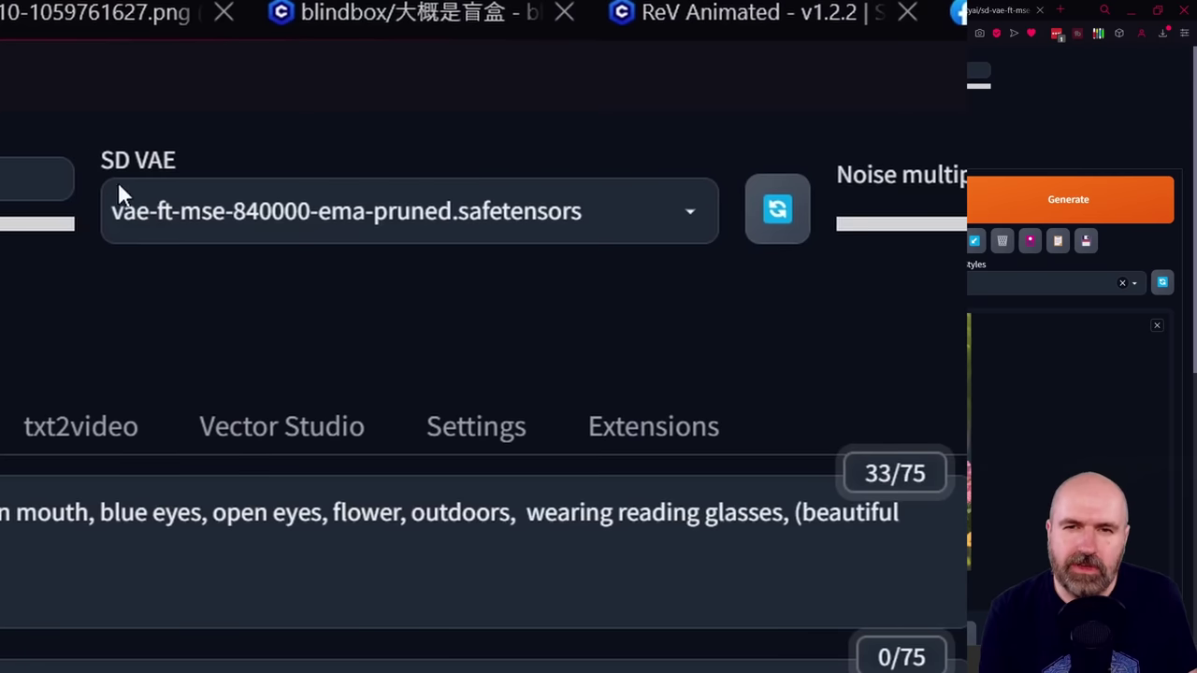
# Check the SD VAE choices and sd_vae in the User interface Quicksettings list, leaving vae-ft-mse-840000-ema-pruned.
pyautogui.click(312, 200)
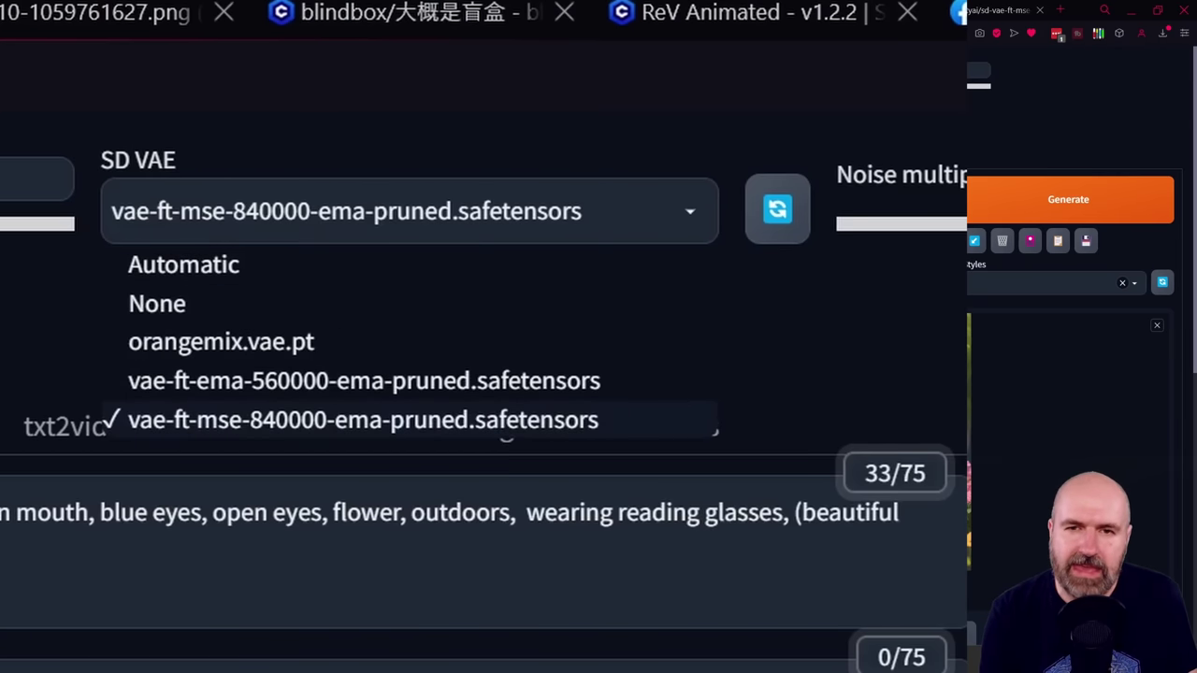
pyautogui.press('Escape')
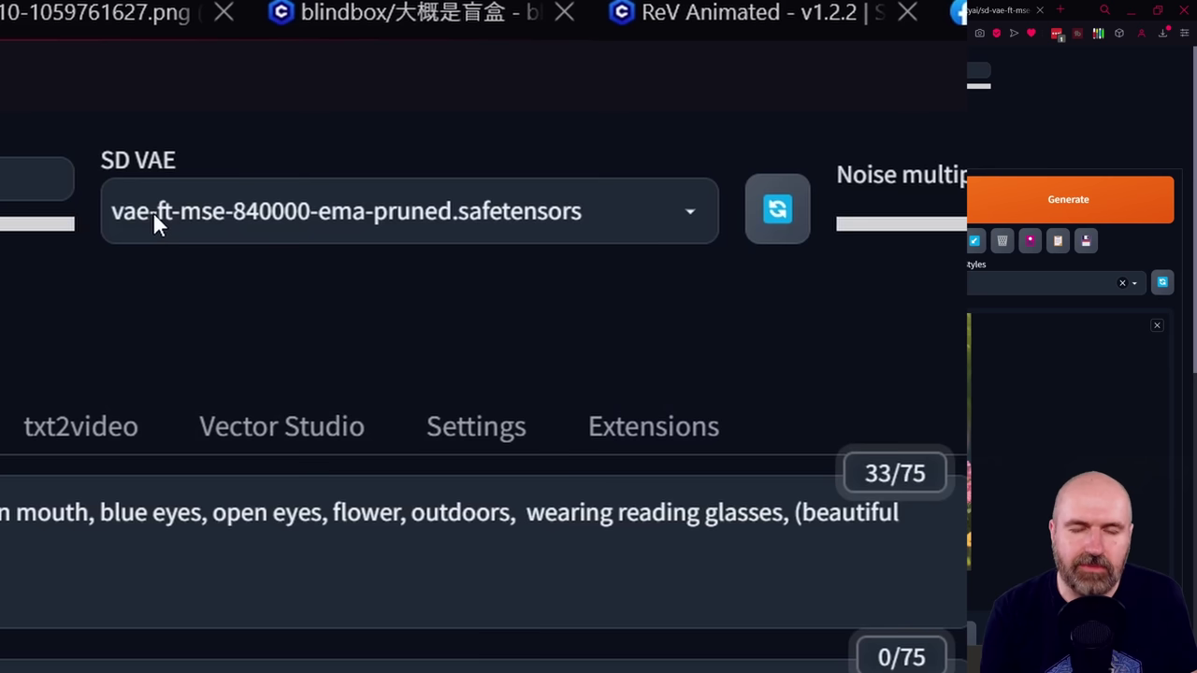
pyautogui.click(472, 432)
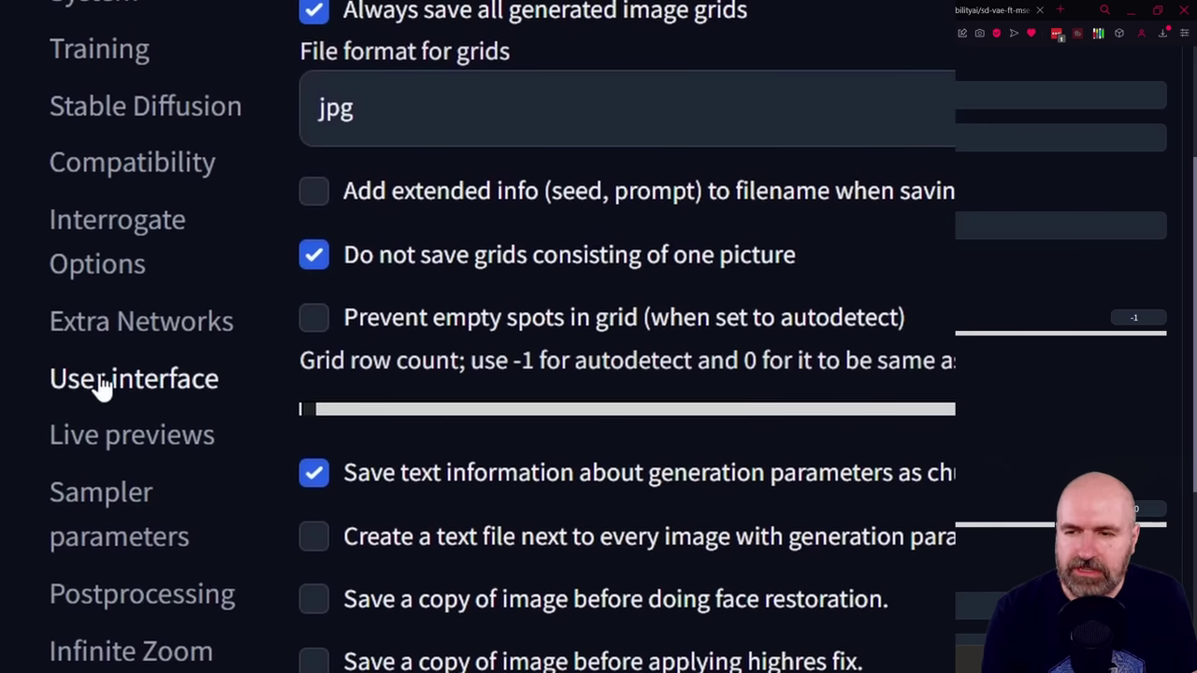
pyautogui.click(103, 388)
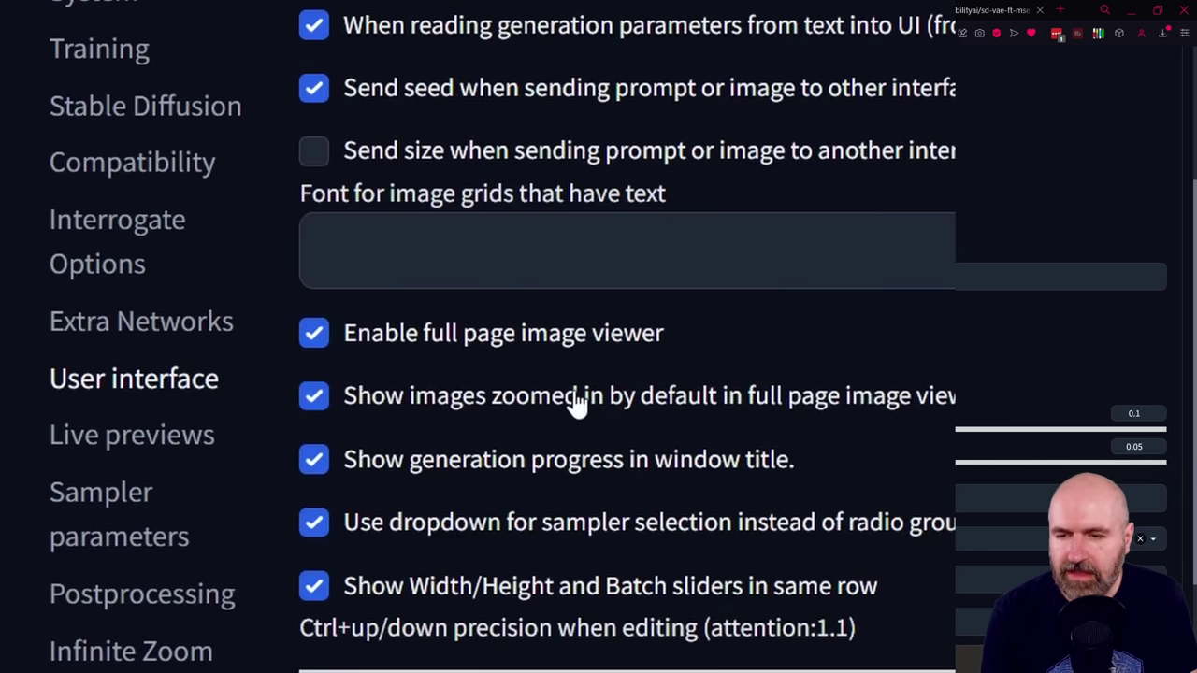
pyautogui.scroll(-3, 574, 401)
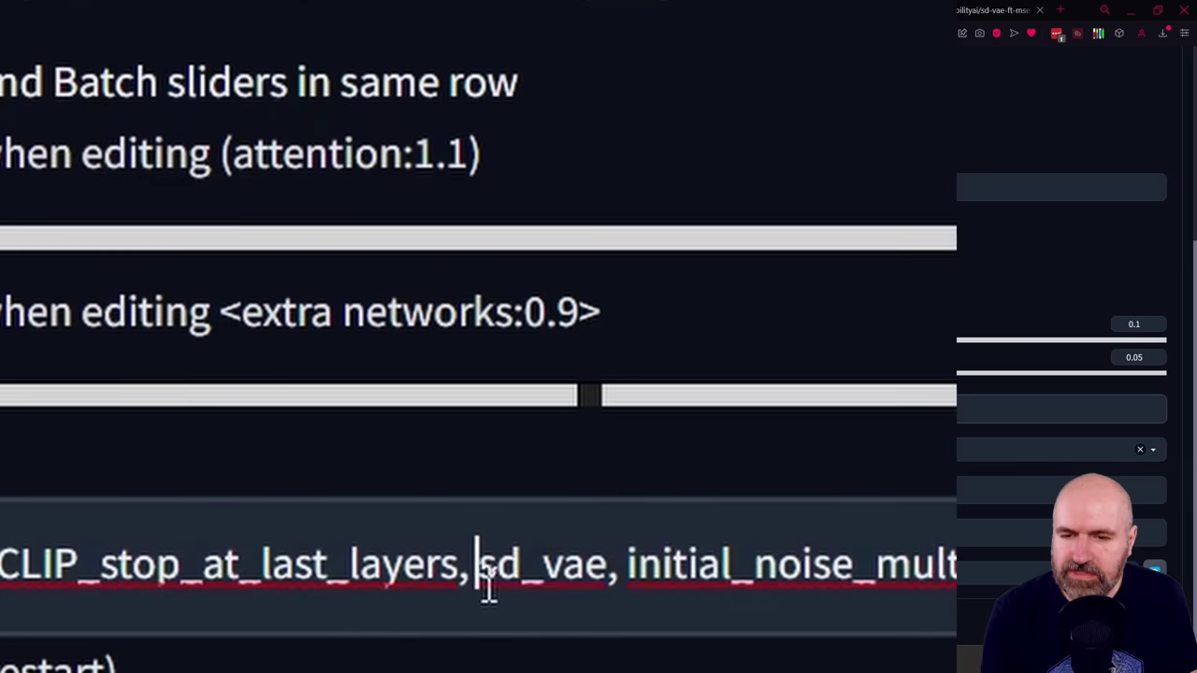
pyautogui.moveTo(821, 496); pyautogui.dragTo(925, 494)
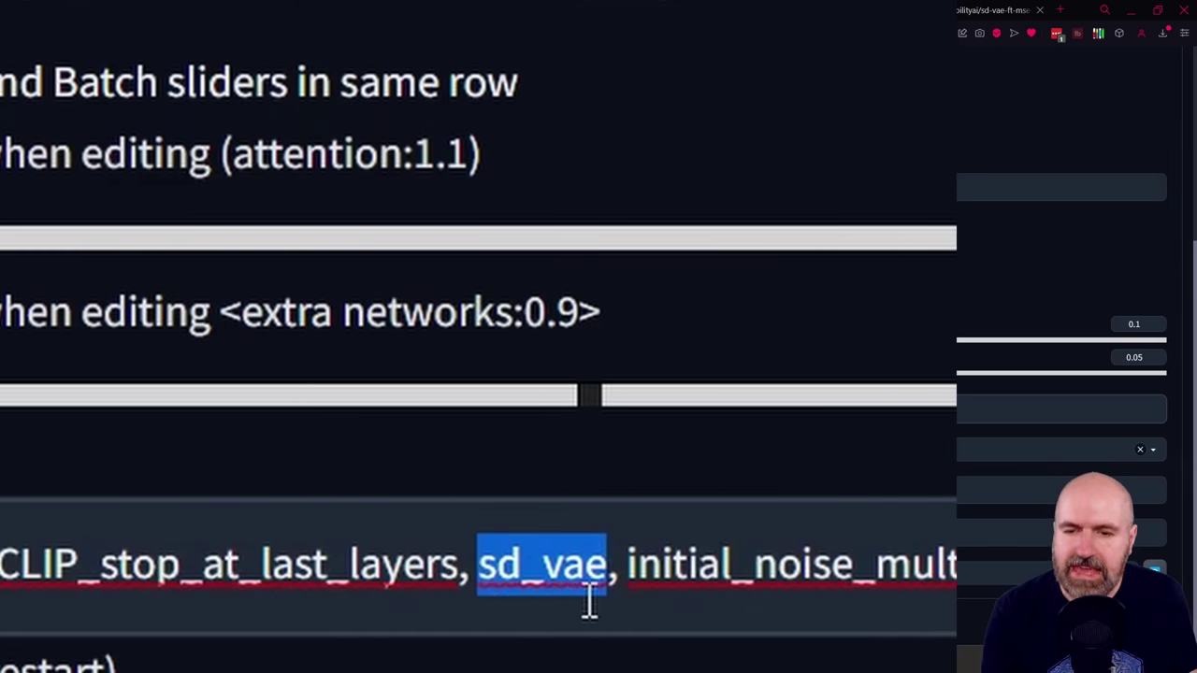
pyautogui.scroll(3, 630, 588)
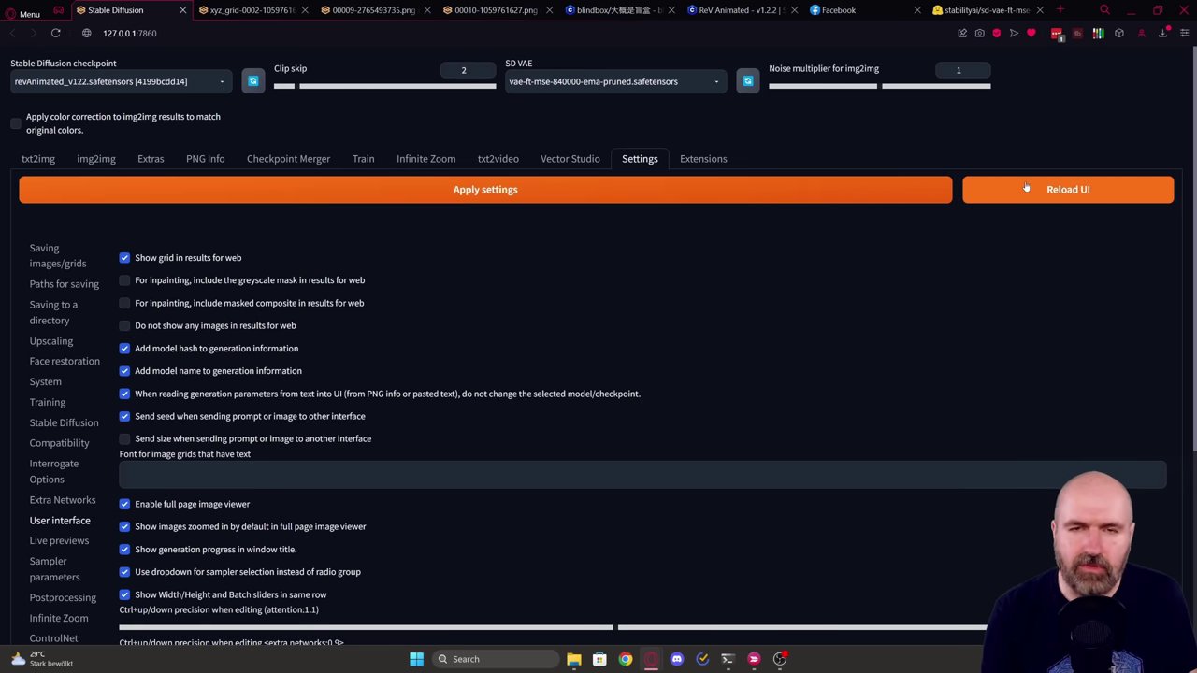
pyautogui.click(592, 82)
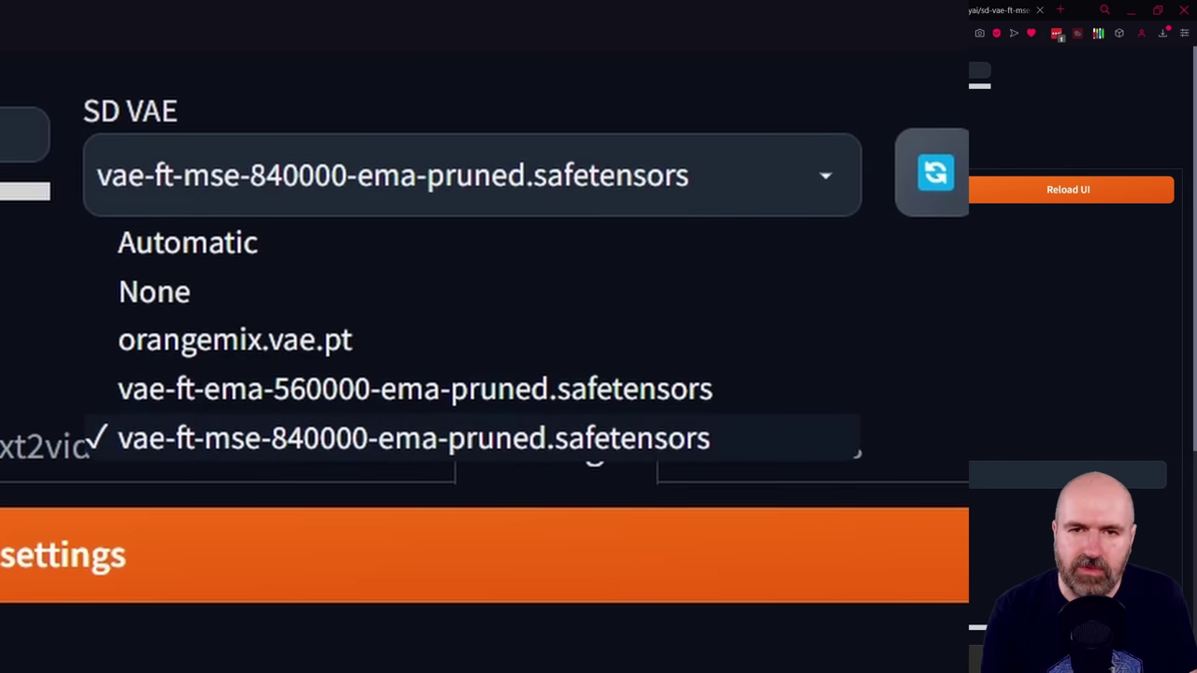
pyautogui.press('Escape')
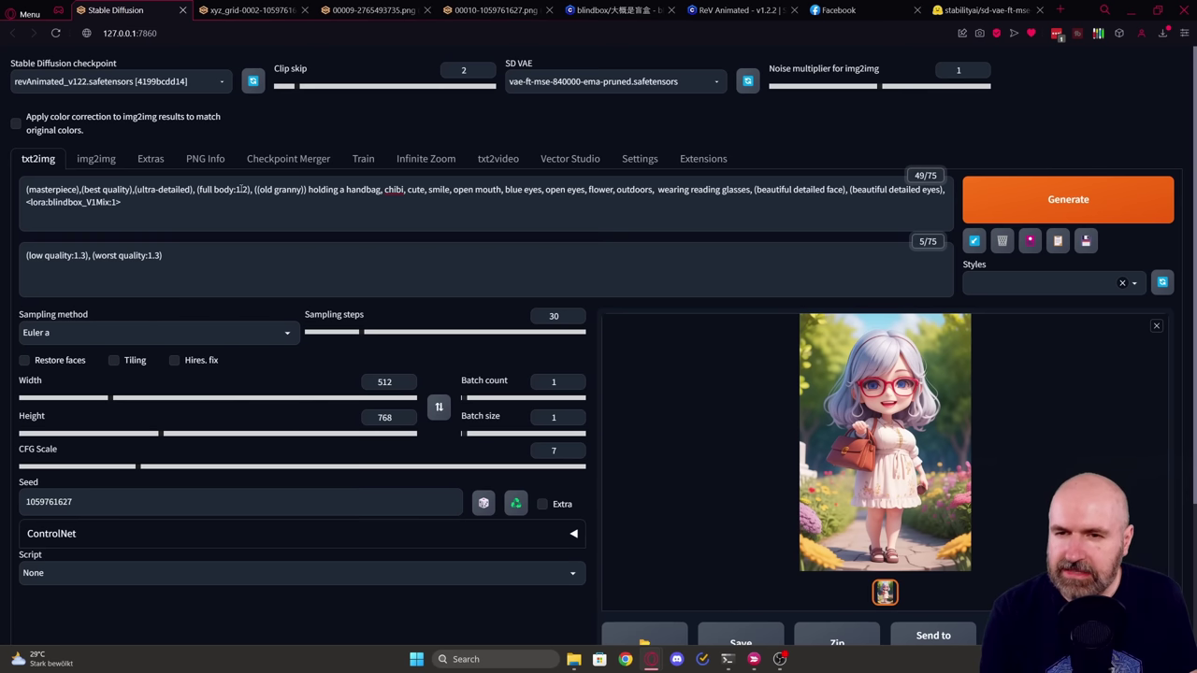
pyautogui.click(612, 9)
pyautogui.scroll(5, 284, 354)
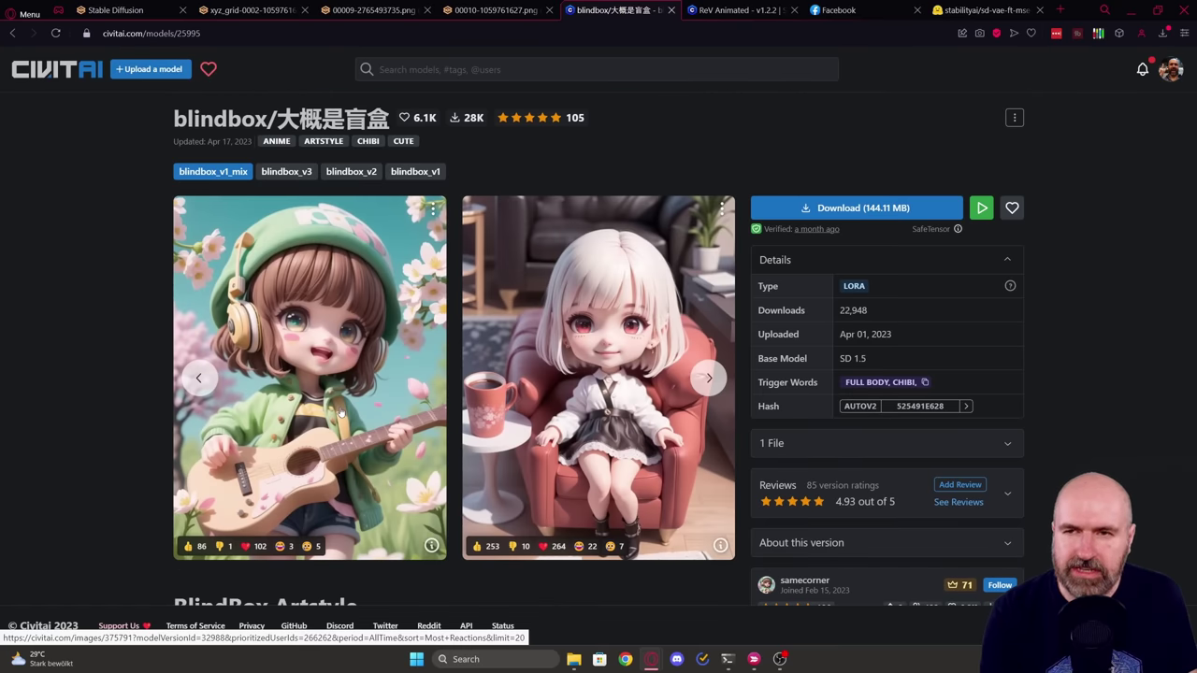
pyautogui.click(120, 12)
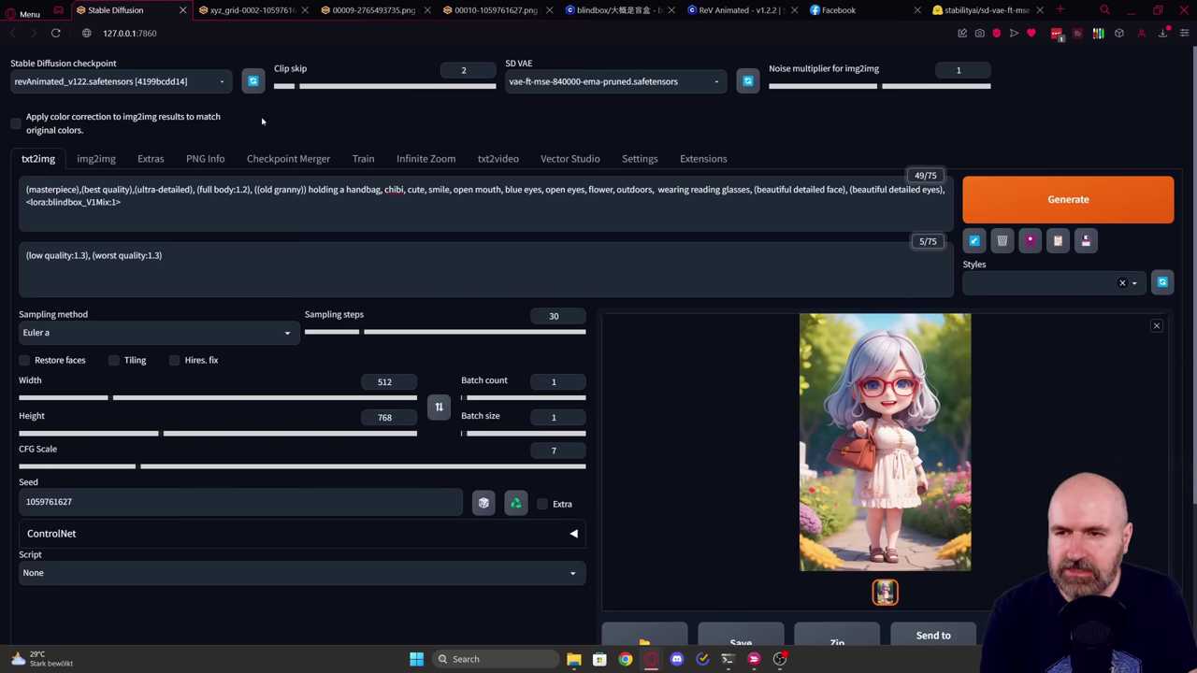
pyautogui.click(832, 393)
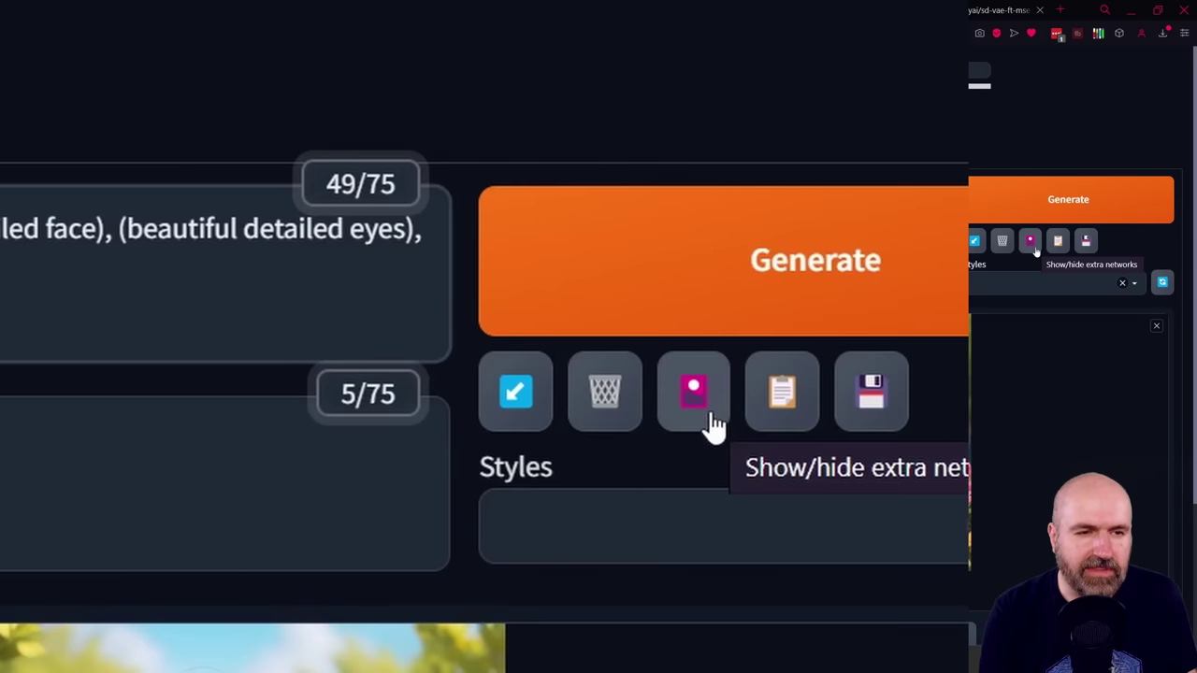
# Refresh the LoRA cards and set the generated image as blindbox_V1Mix's preview.
pyautogui.click(707, 421)
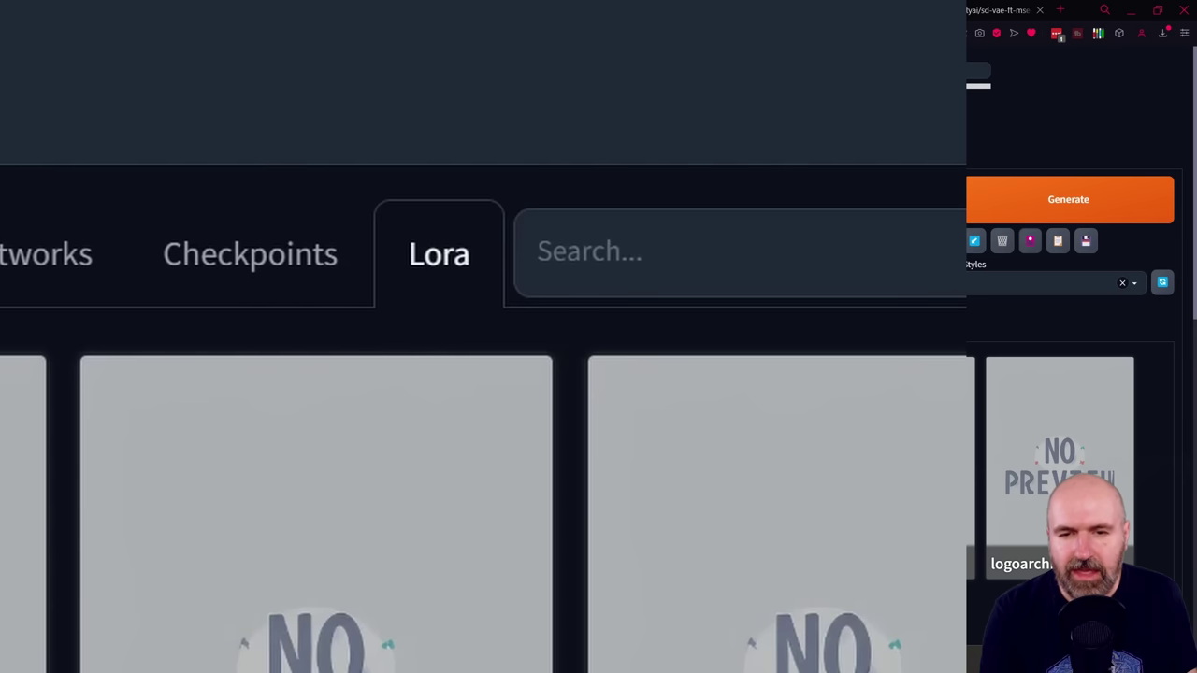
pyautogui.click(783, 266)
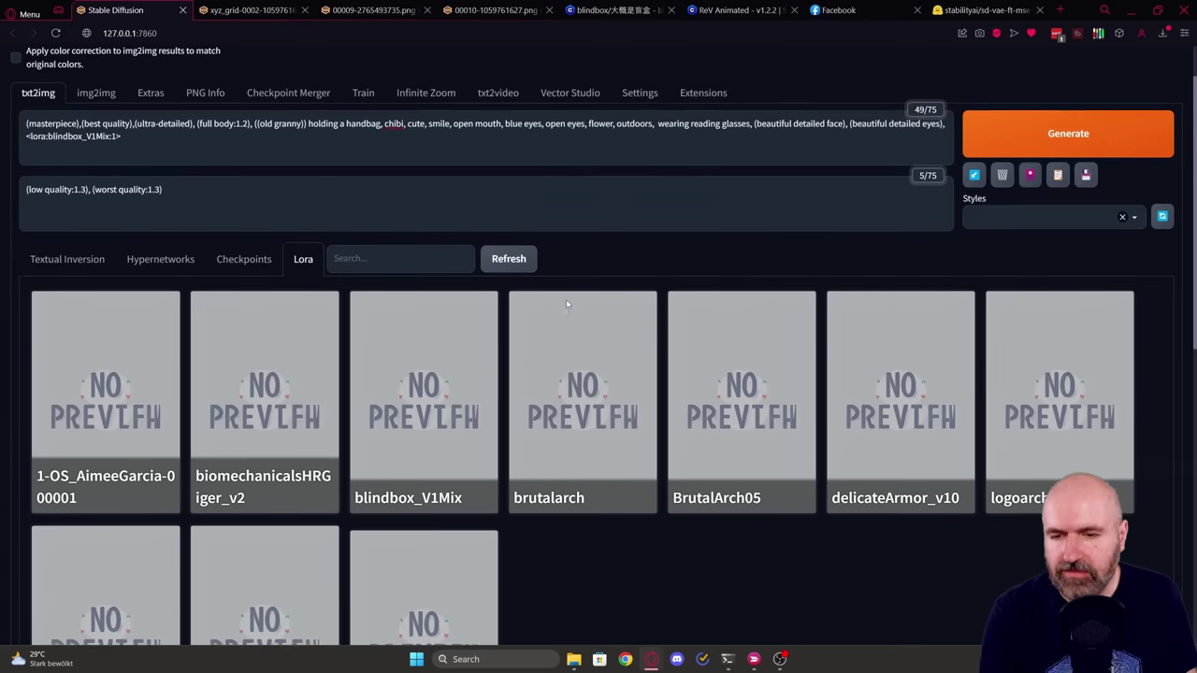
pyautogui.scroll(-1, 565, 300)
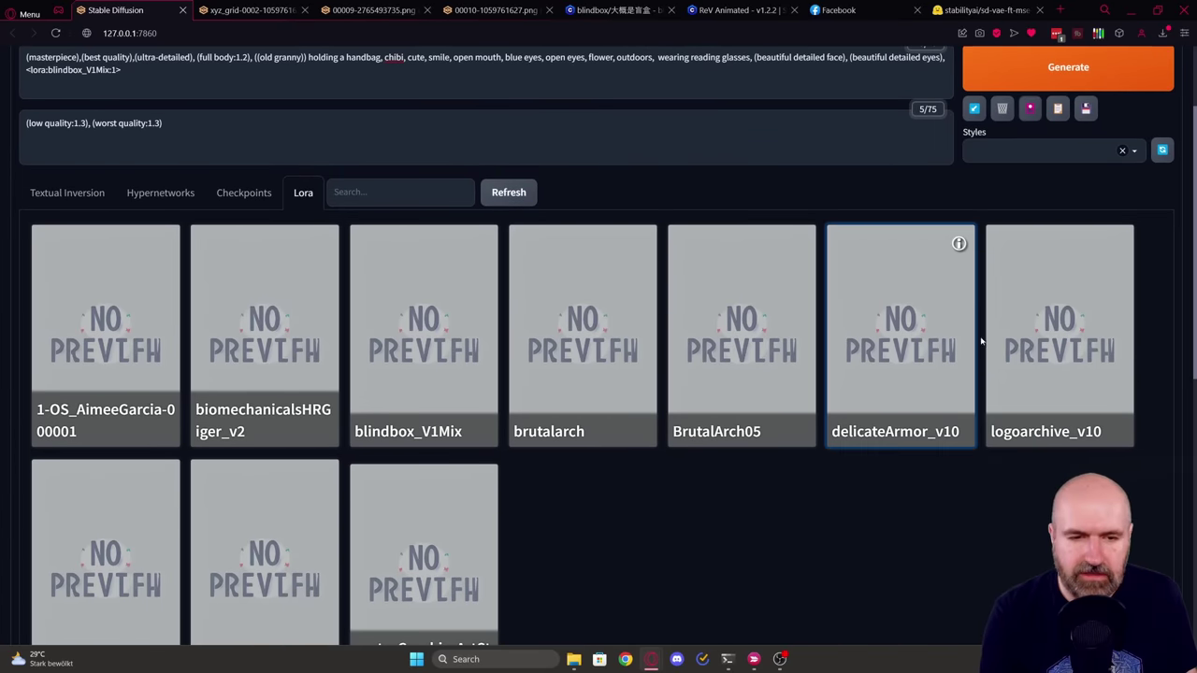
pyautogui.scroll(-2, 745, 422)
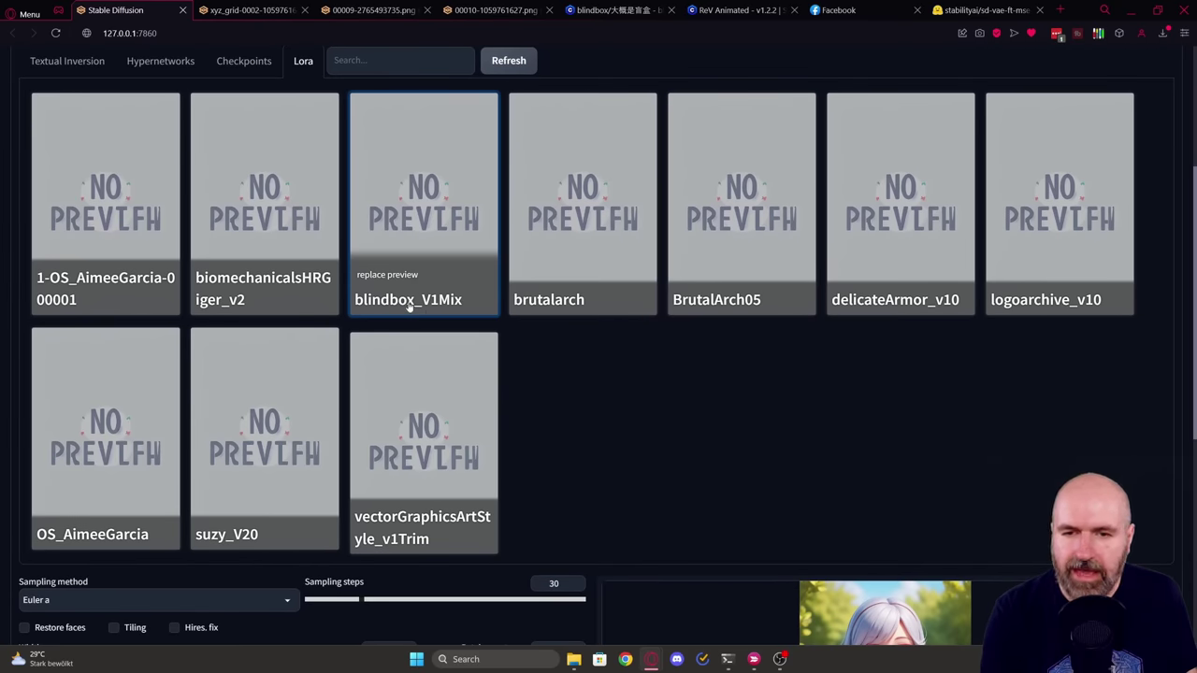
pyautogui.scroll(1, 553, 374)
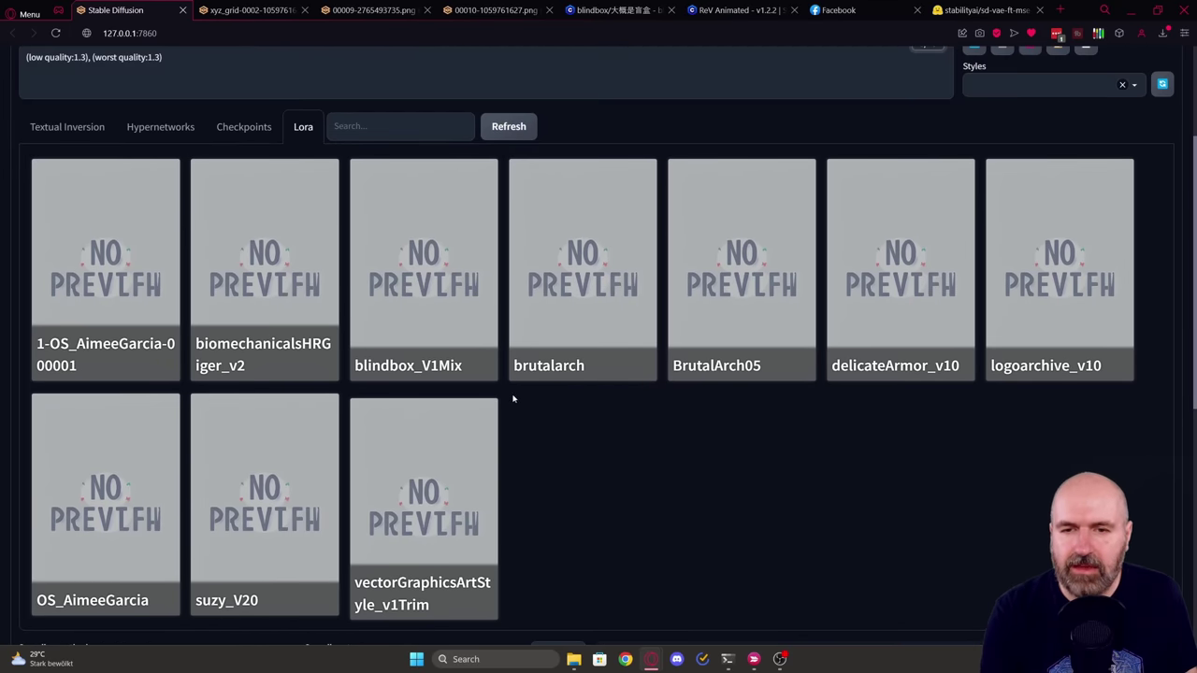
pyautogui.moveTo(366, 368)
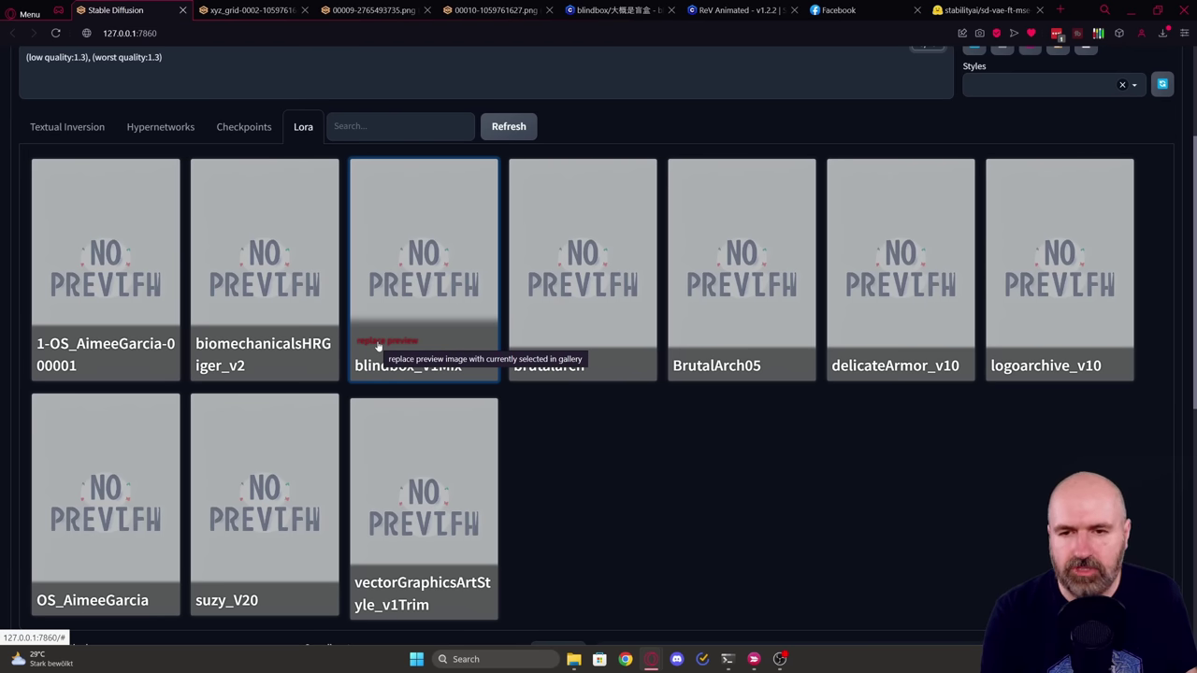
pyautogui.click(378, 343)
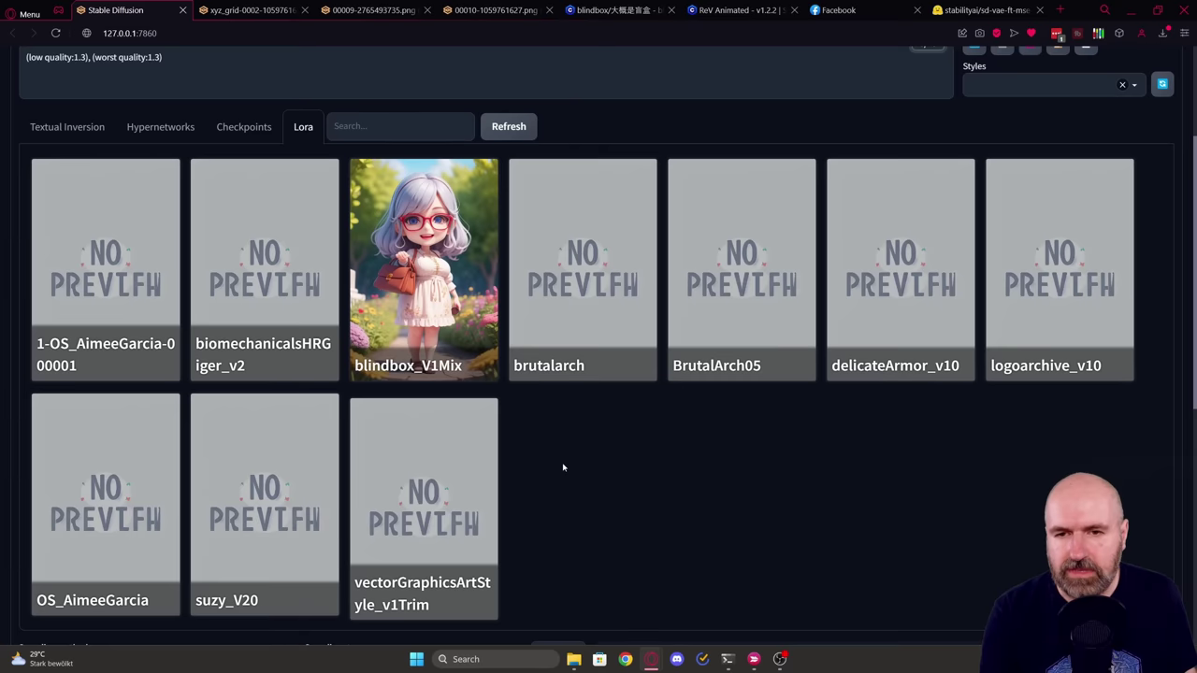
# Check the <lora:blindbox_V1Mix:1> tag in the prompt and hide the LoRA card browser.
pyautogui.scroll(2, 561, 472)
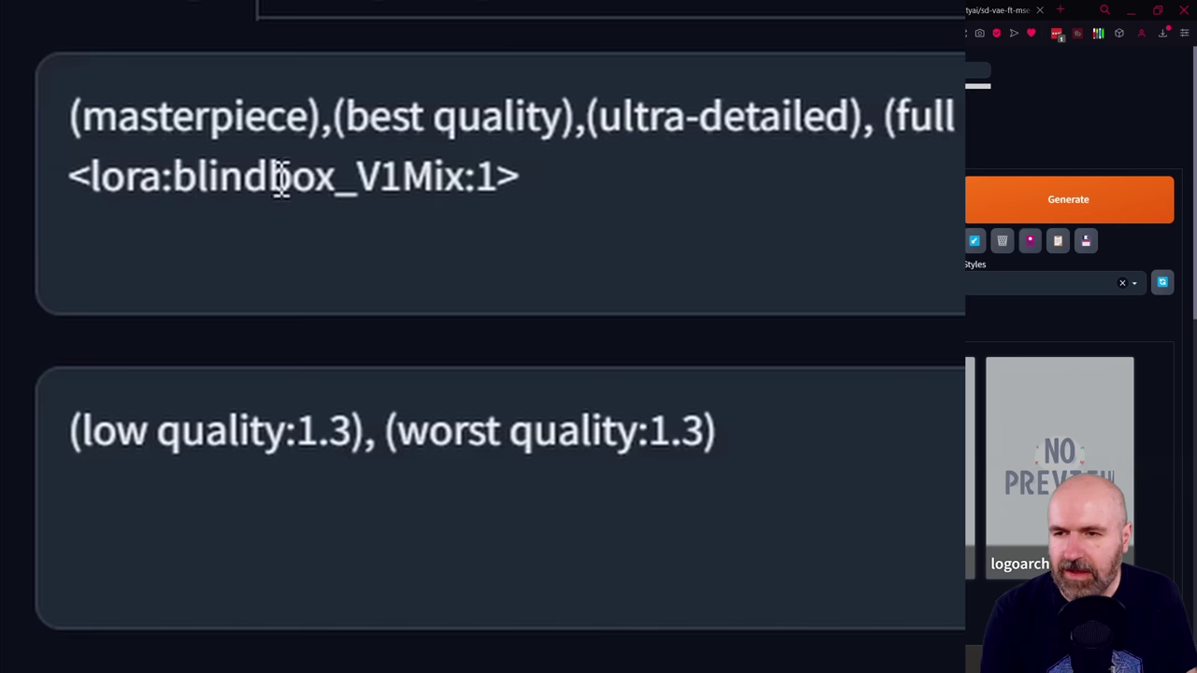
pyautogui.tripleClick(78, 193)
pyautogui.moveTo(77, 192); pyautogui.dragTo(619, 181)
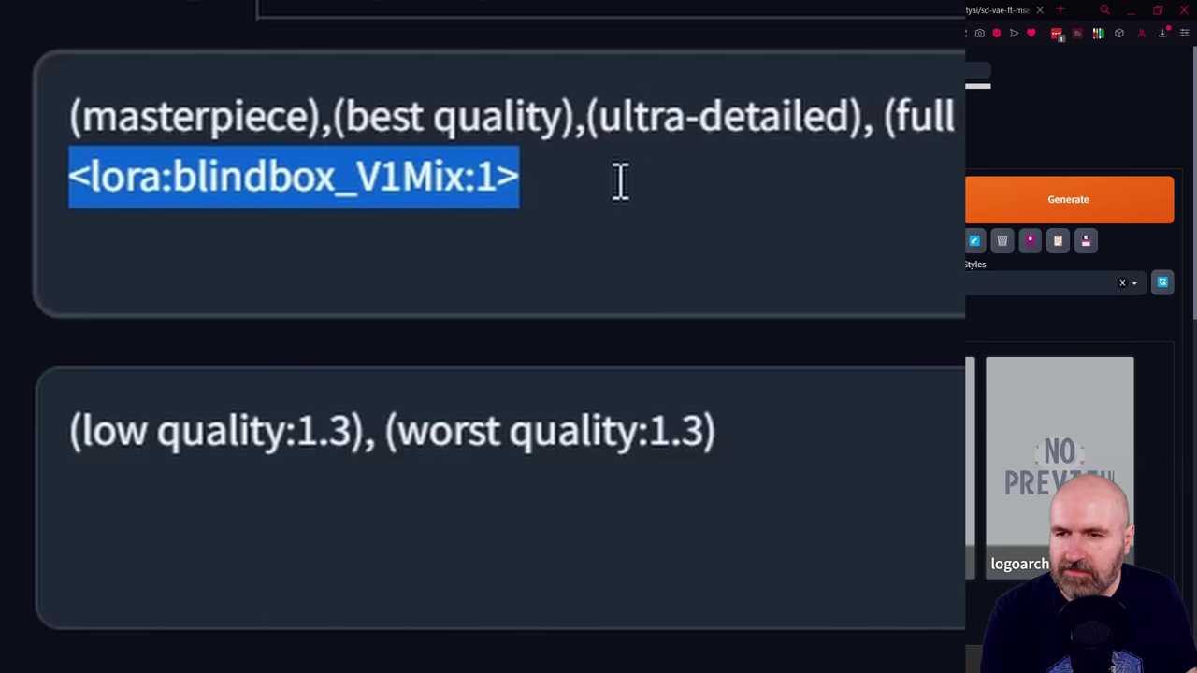
pyautogui.click(601, 187)
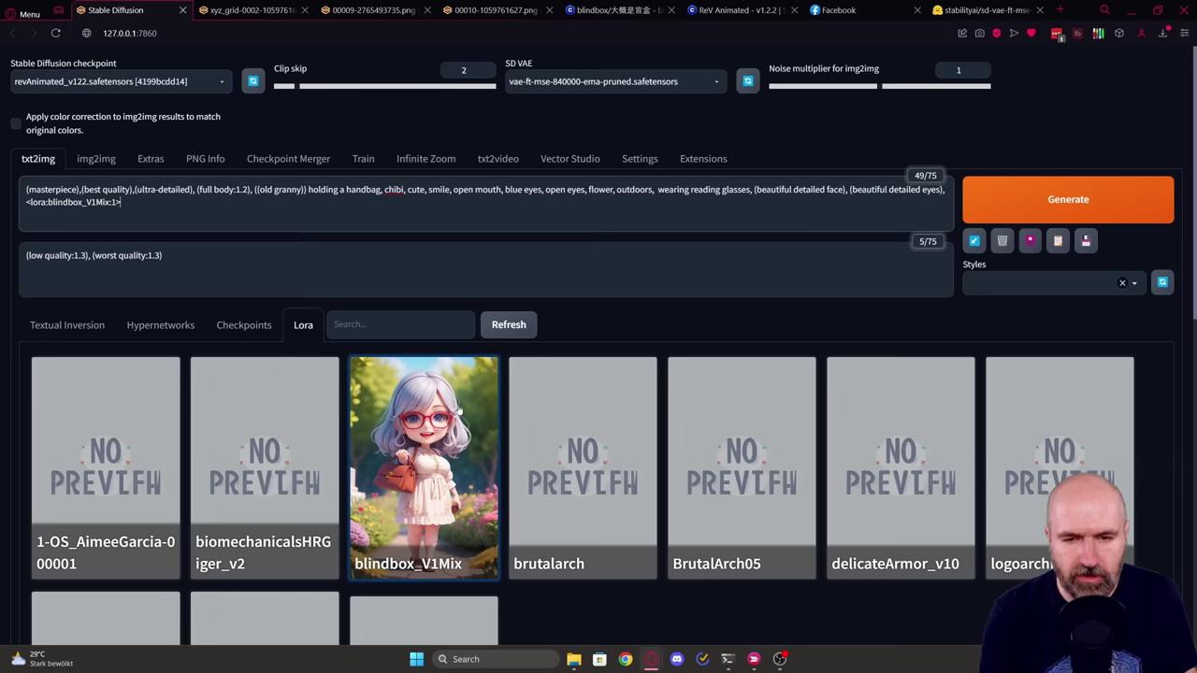
pyautogui.click(1029, 241)
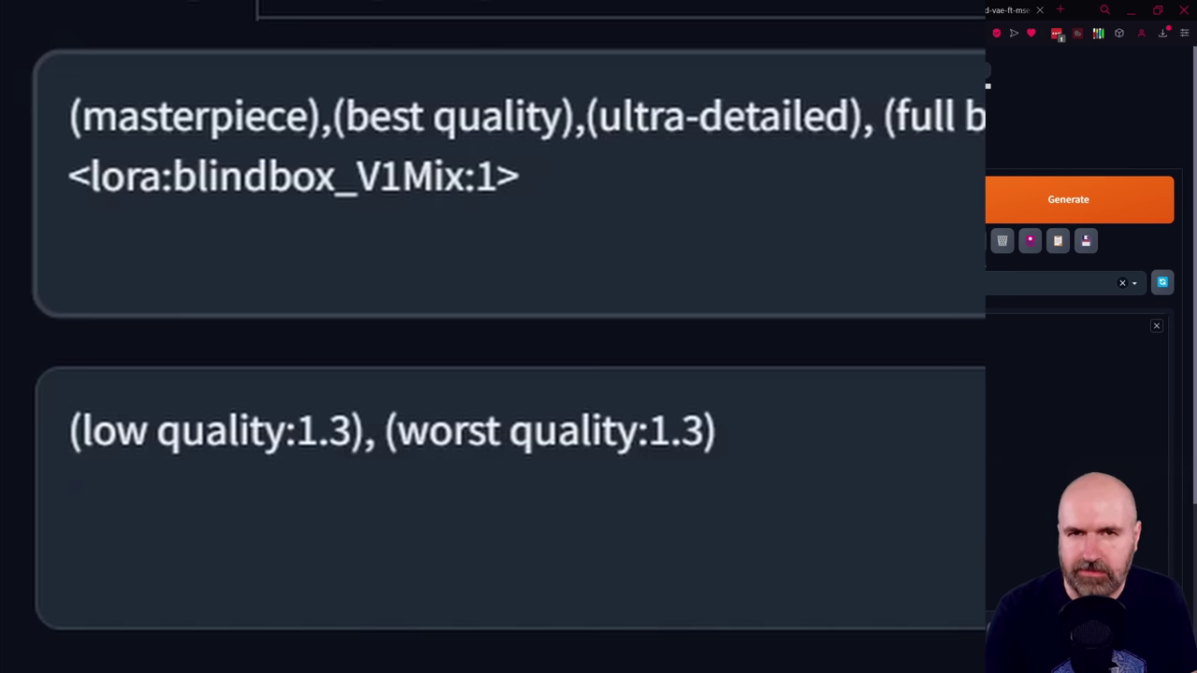
# Change the blindbox_V1Mix LoRA weight from 1 to 0.8, then select the whole negative prompt.
pyautogui.hotkey('shift', 'Left')
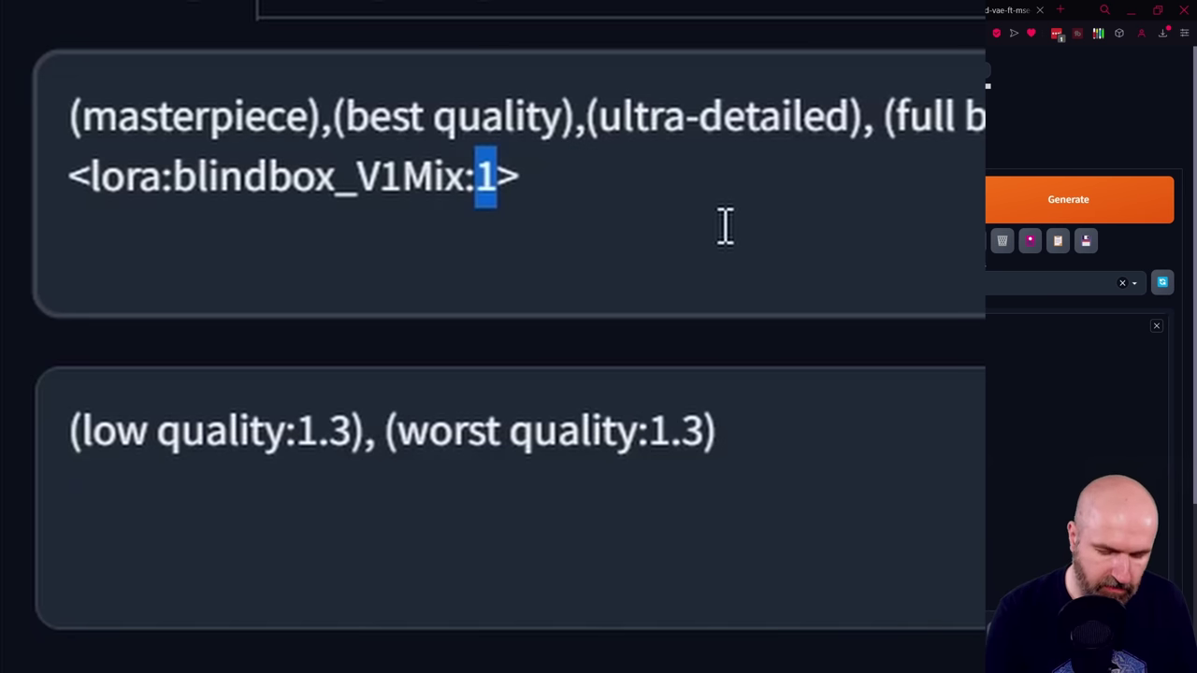
pyautogui.write('0.8')
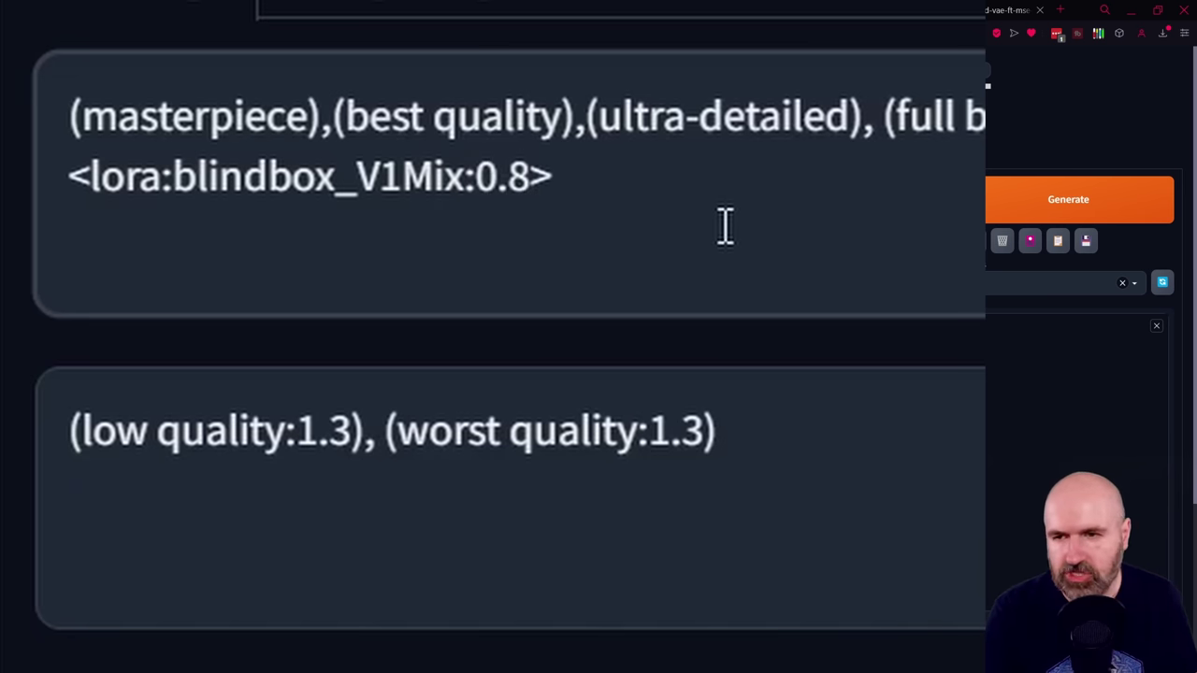
pyautogui.click(600, 187)
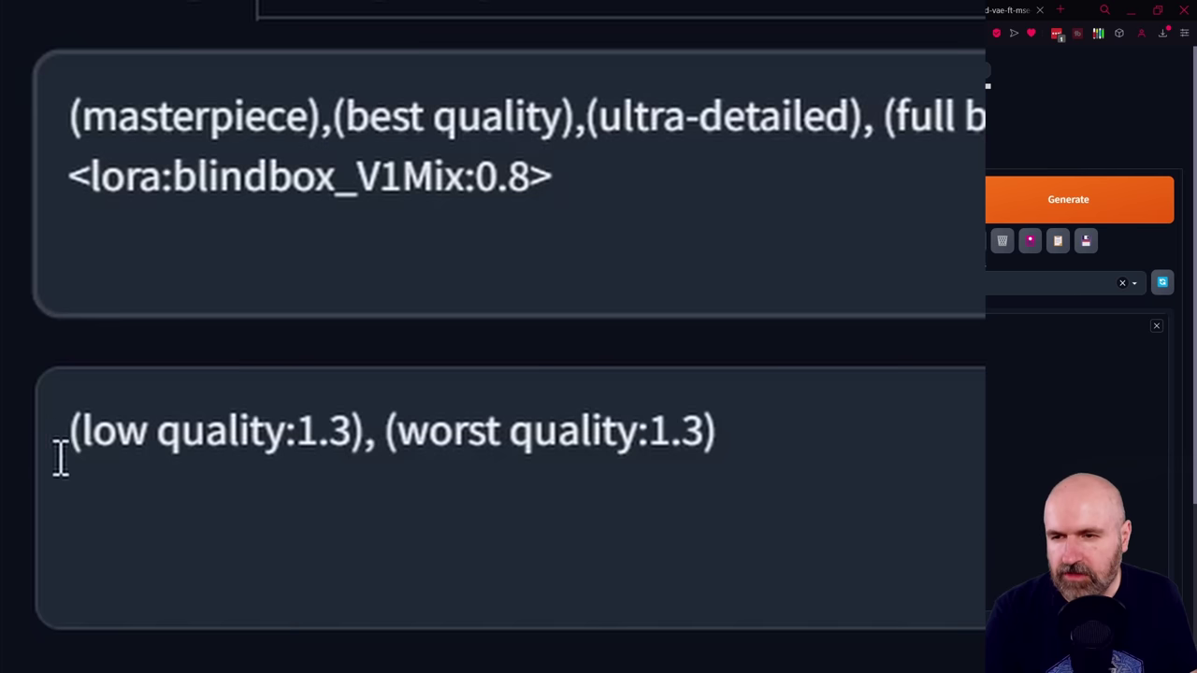
pyautogui.click(820, 453)
pyautogui.moveTo(783, 456); pyautogui.dragTo(66, 437)
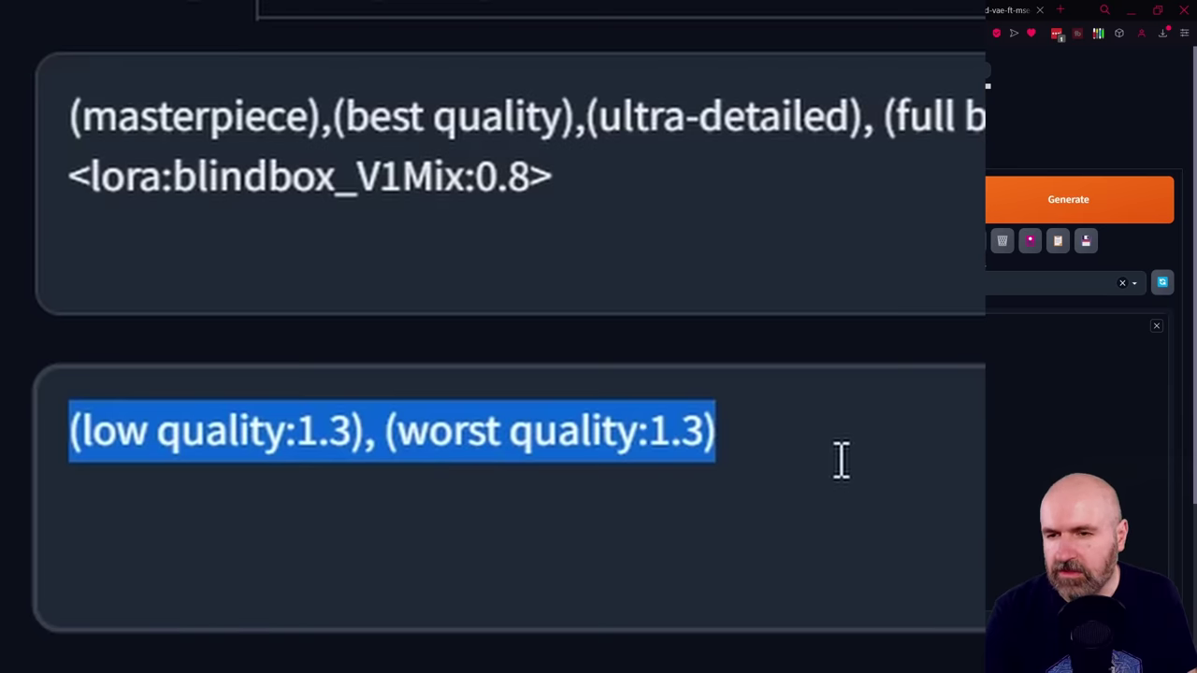
pyautogui.click(907, 427)
pyautogui.scroll(-3, 908, 427)
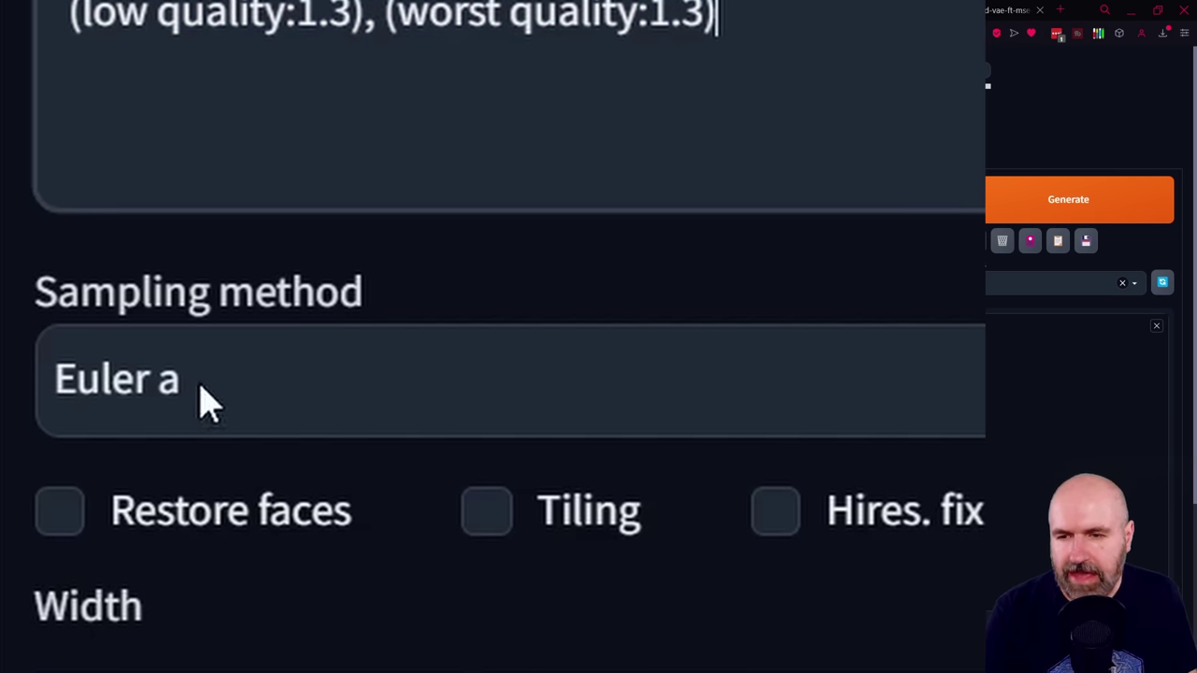
pyautogui.scroll(-3, 202, 401)
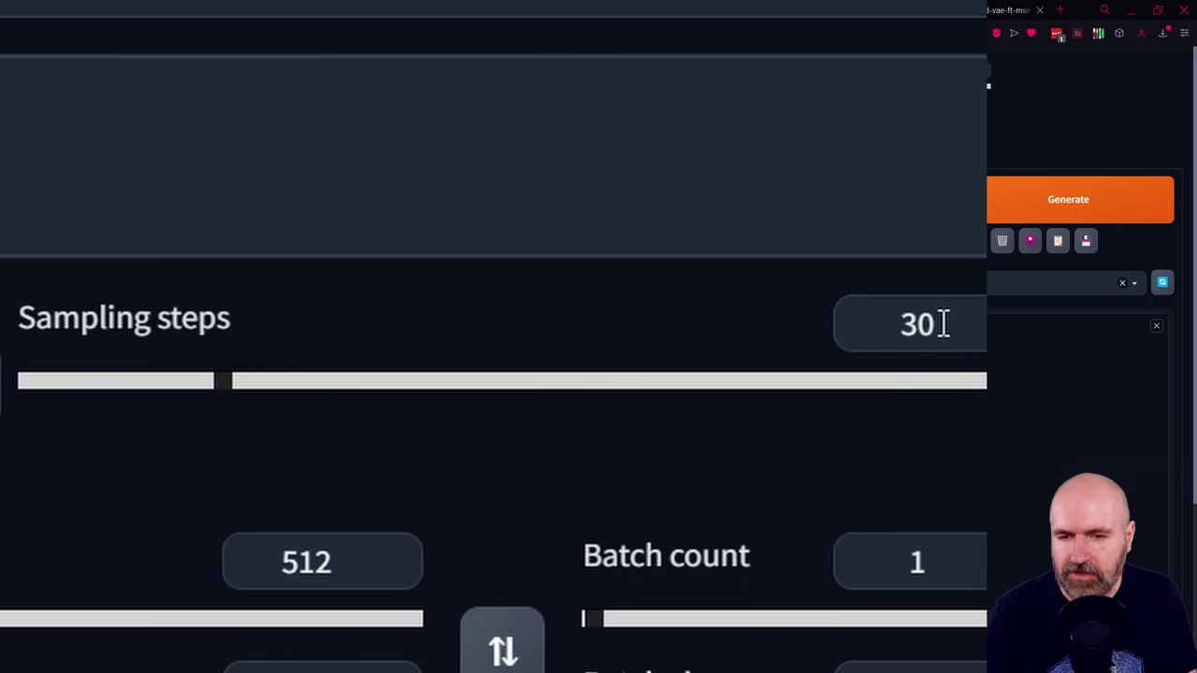
pyautogui.scroll(-2, 942, 324)
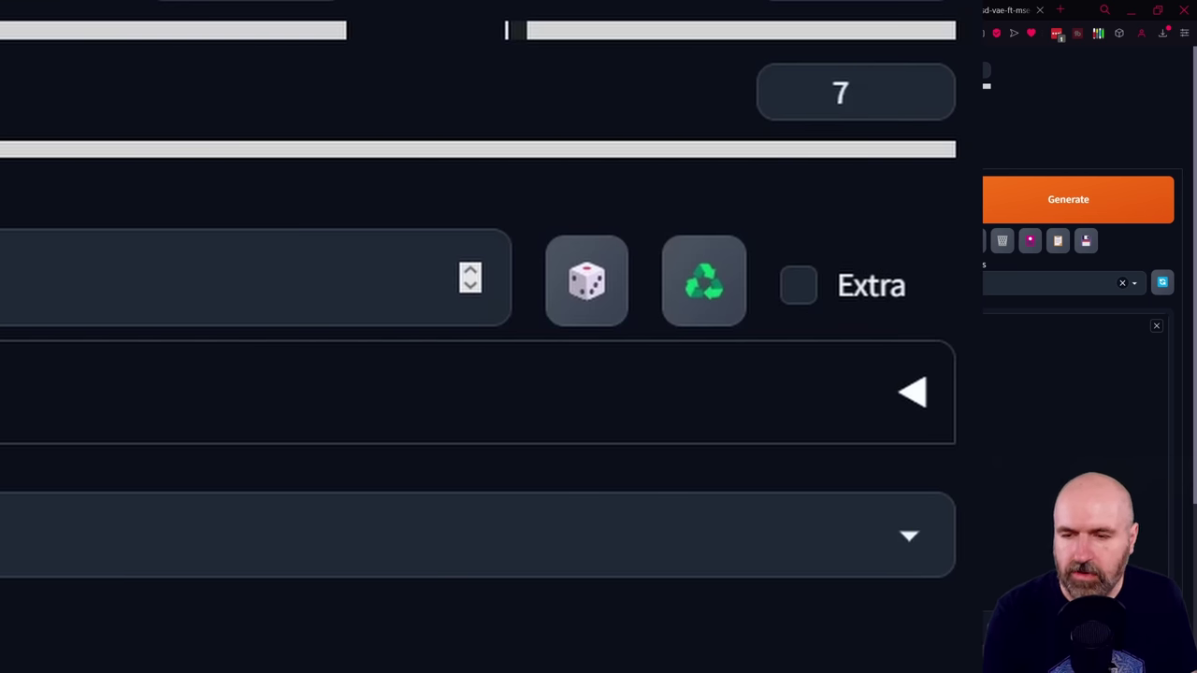
# Show the extra seed options and select the variation seed value -1.
pyautogui.click(805, 286)
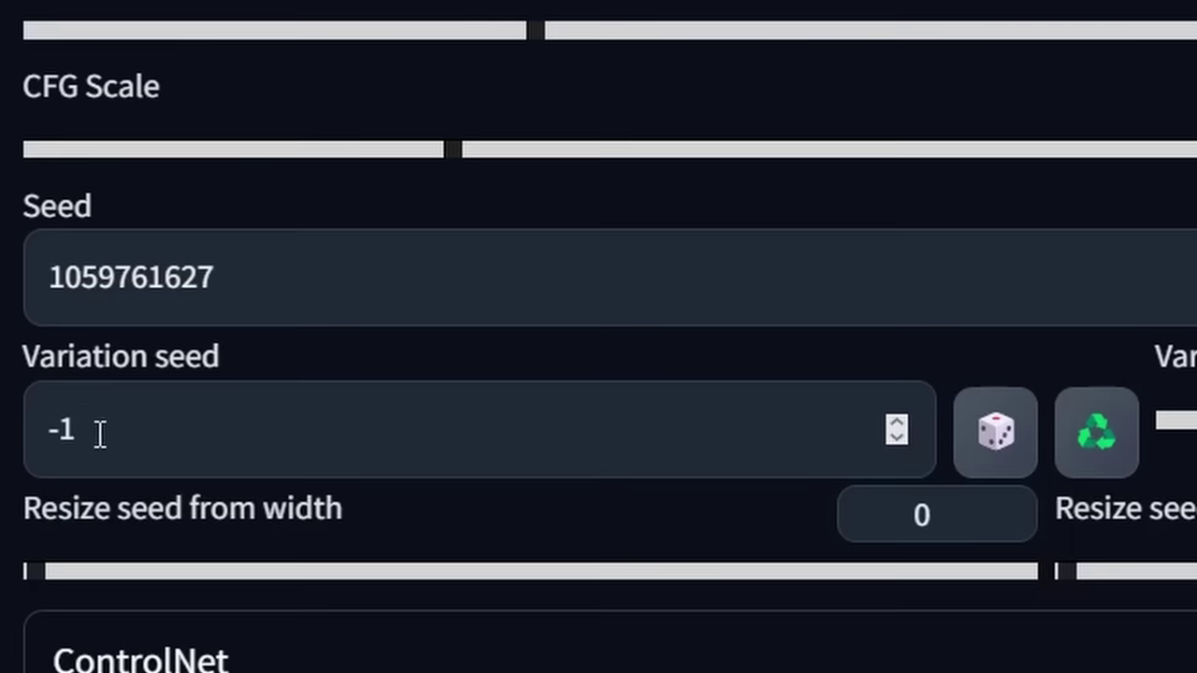
pyautogui.doubleClick(45, 434)
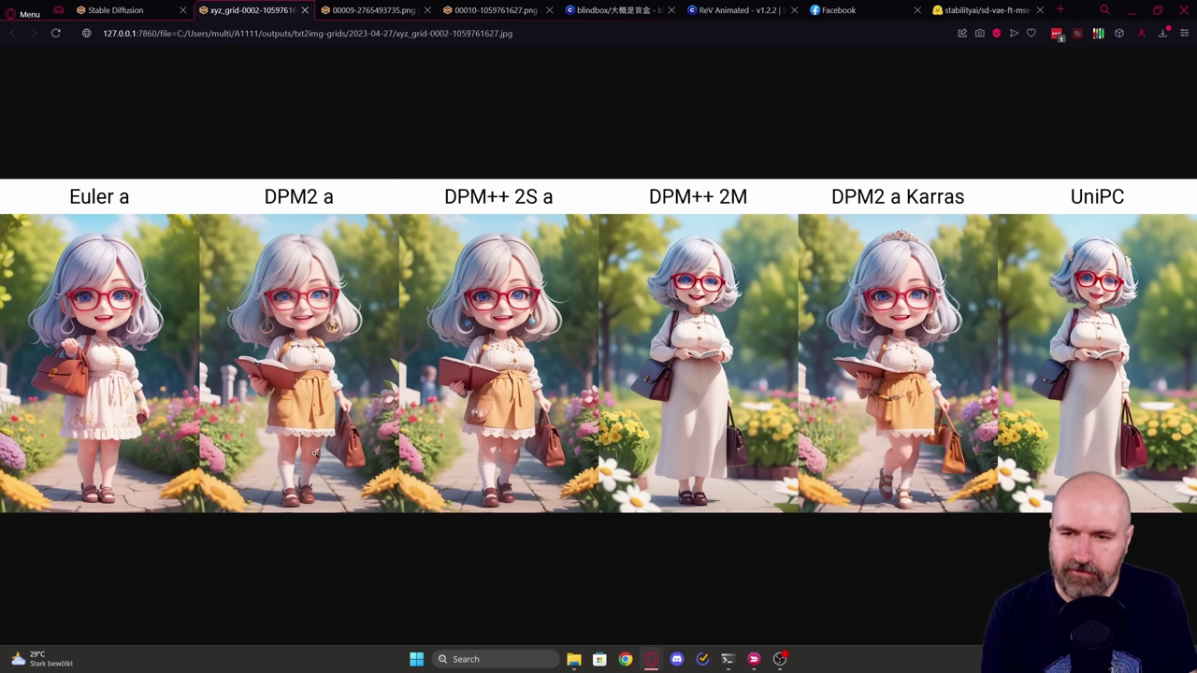
# Enlarge the sampler comparison grid, check the blindbox Civitai page, then pan across the grid.
pyautogui.click(63, 447)
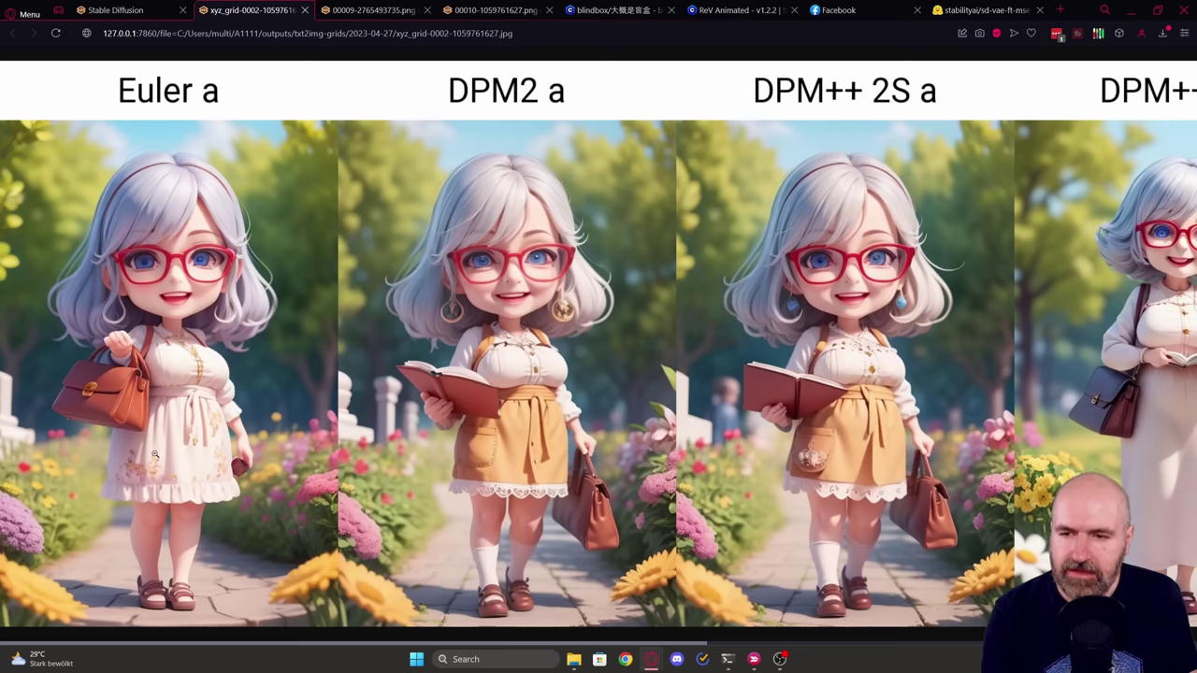
pyautogui.click(605, 12)
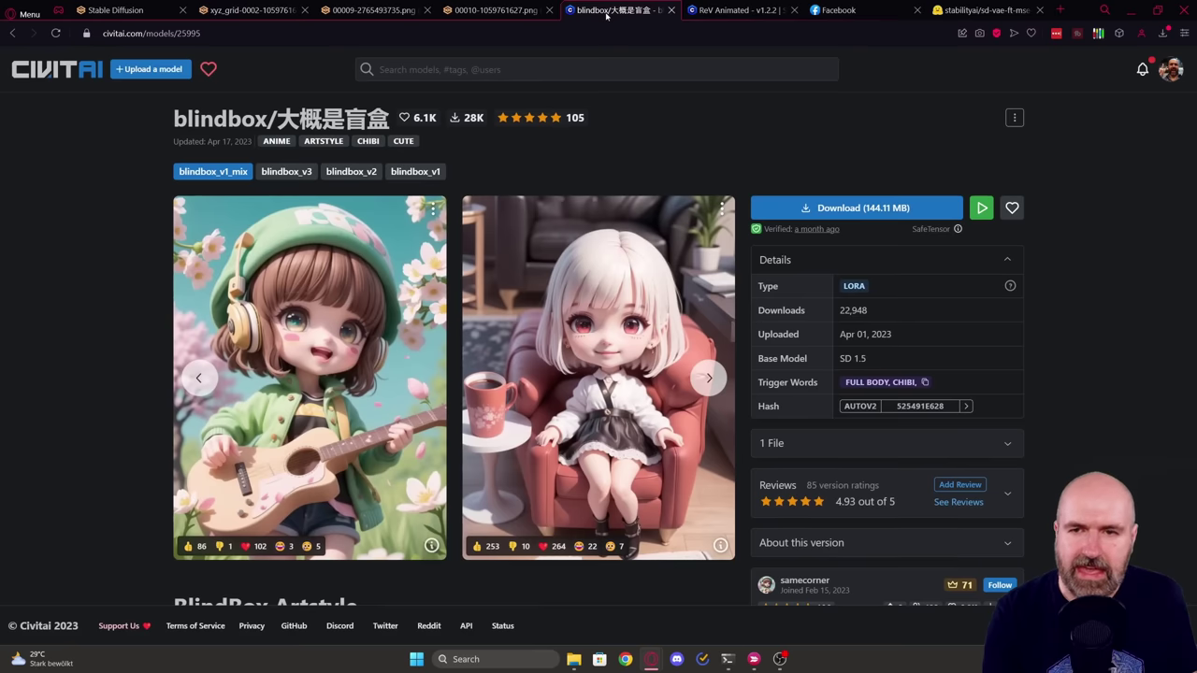
pyautogui.click(263, 11)
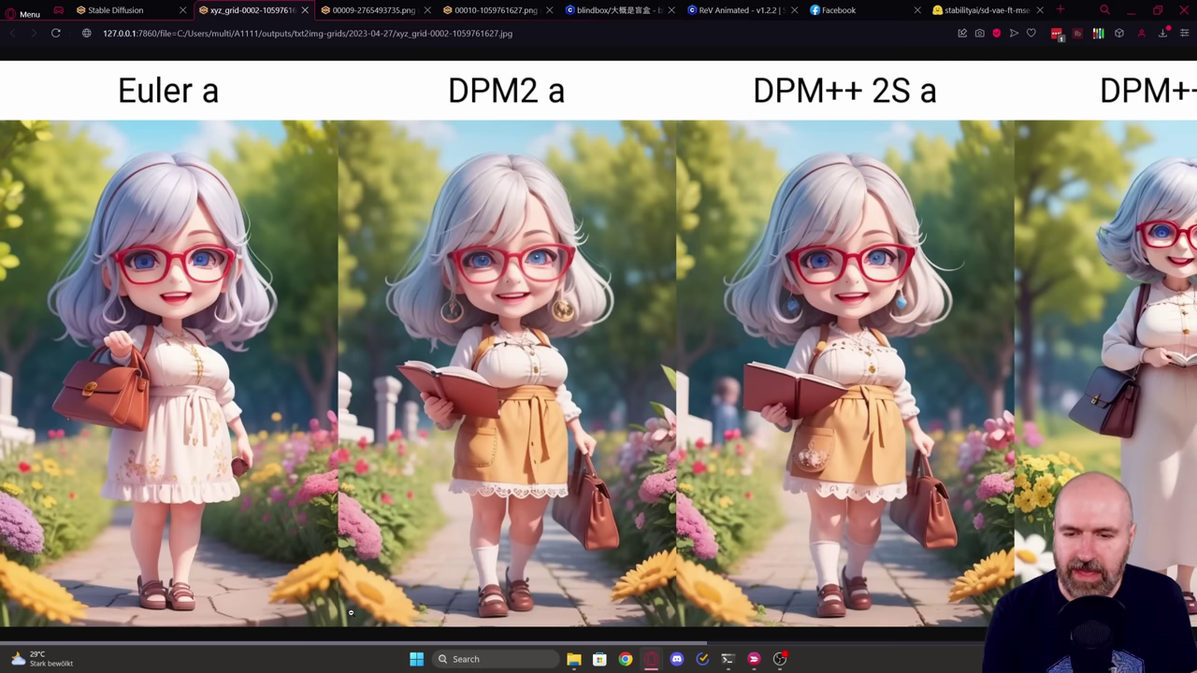
pyautogui.moveTo(315, 649); pyautogui.dragTo(856, 665)
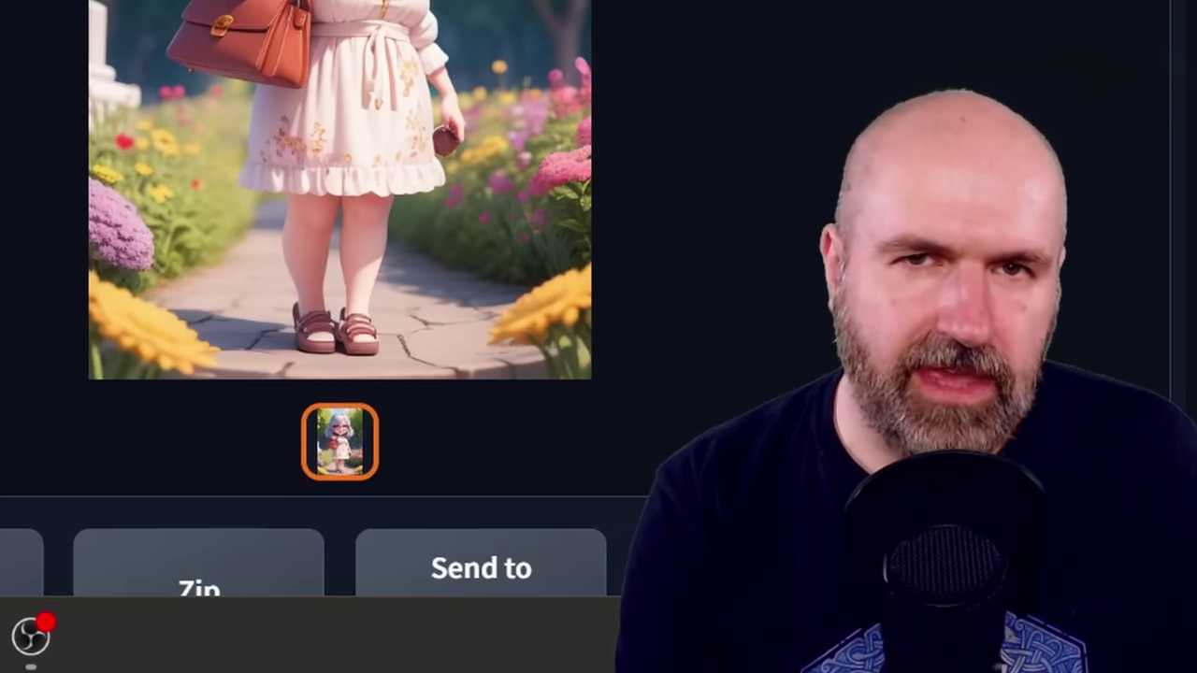
# Send the Euler a granny image to img2img and bring the Width, Height and Denoising sliders into view.
pyautogui.scroll(-1, 402, 299)
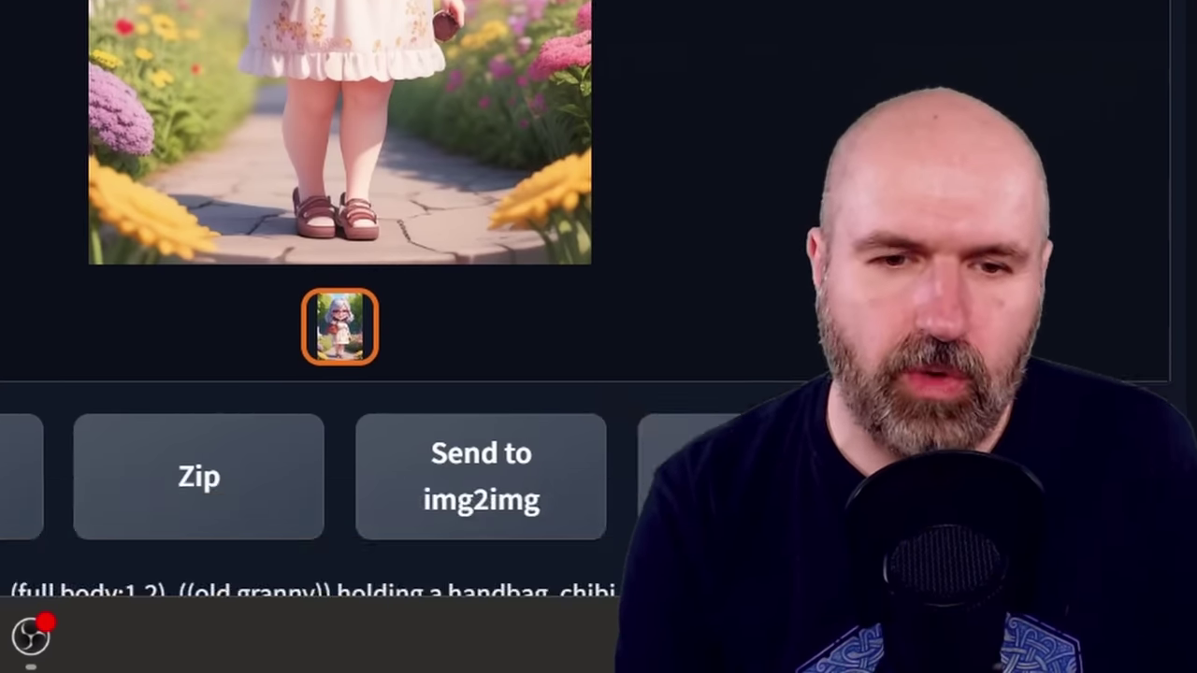
pyautogui.scroll(-3, 420, 275)
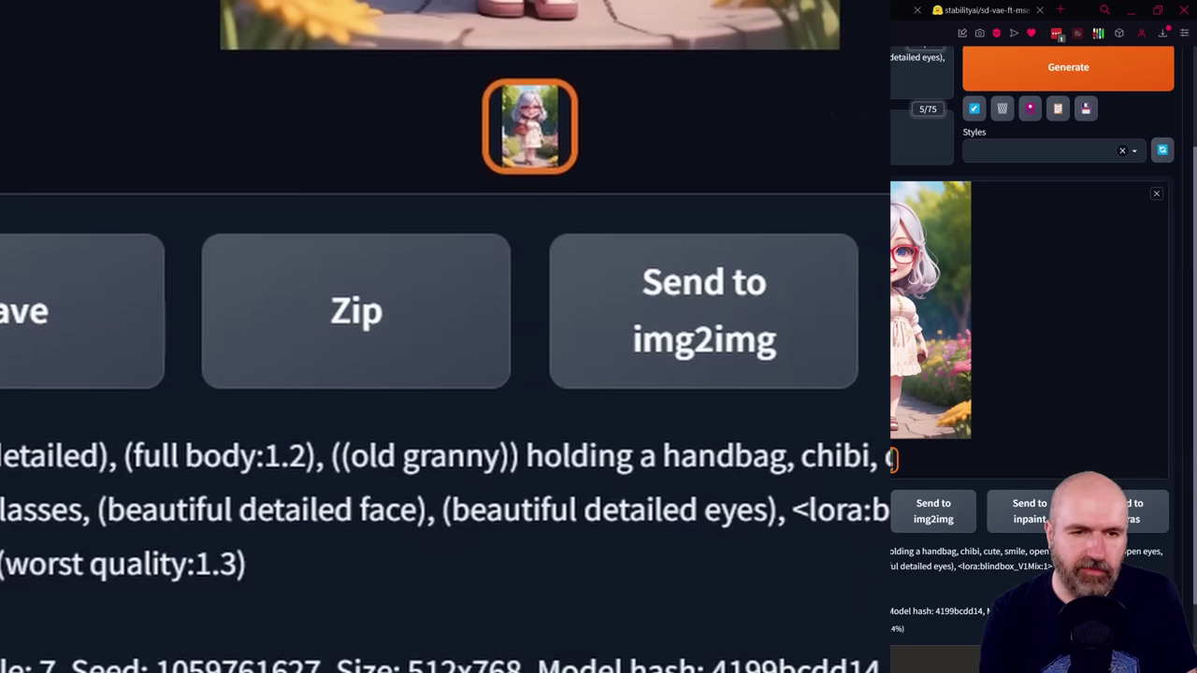
pyautogui.click(744, 322)
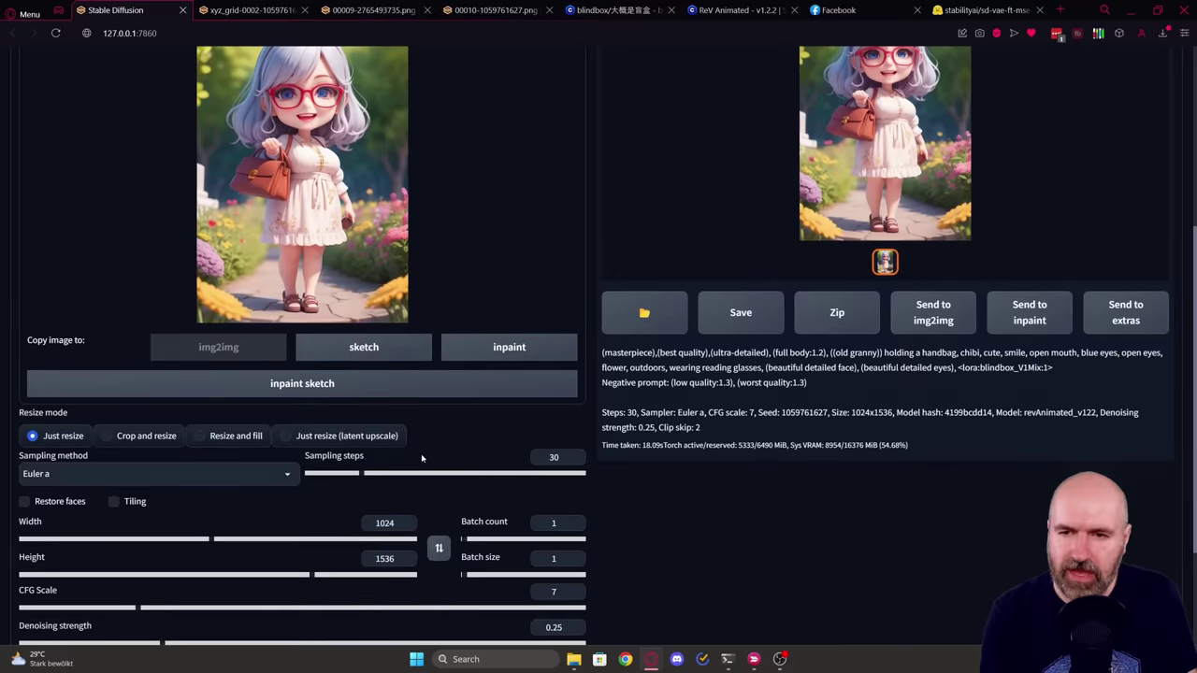
pyautogui.scroll(5, 374, 374)
pyautogui.scroll(-4, 168, 273)
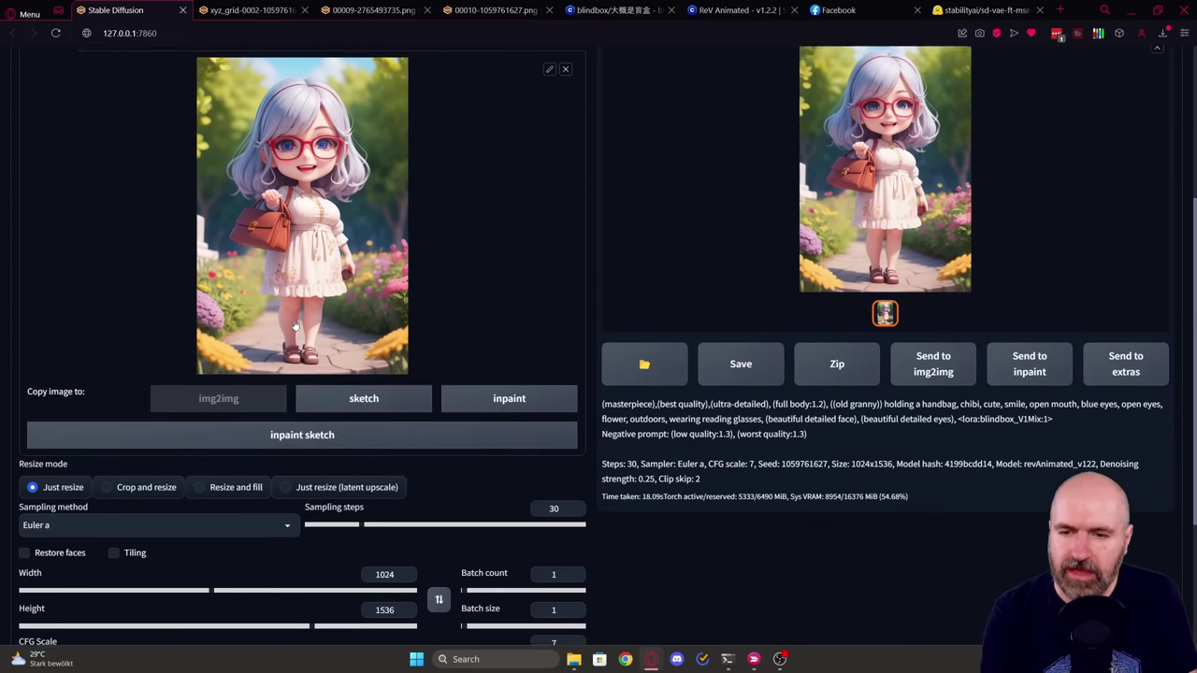
pyautogui.scroll(-1, 327, 540)
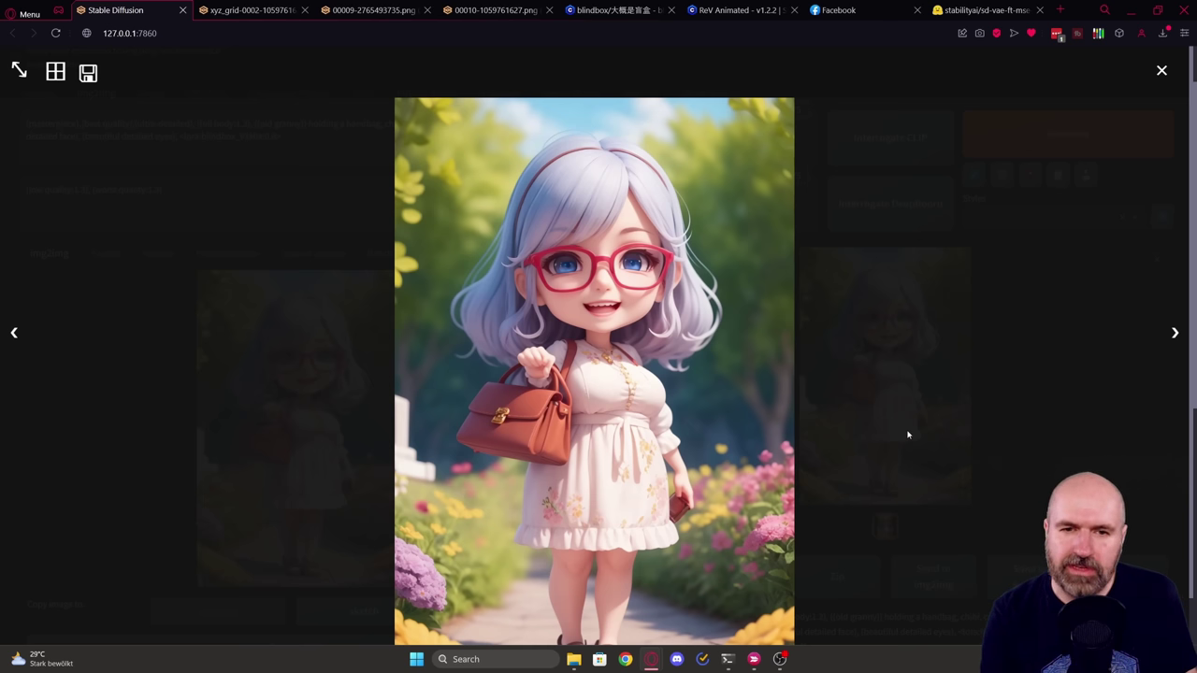
# Close the full-screen view of the 1024x1536 granny result, denoised at 0.25.
pyautogui.click(907, 434)
pyautogui.scroll(-4, 642, 468)
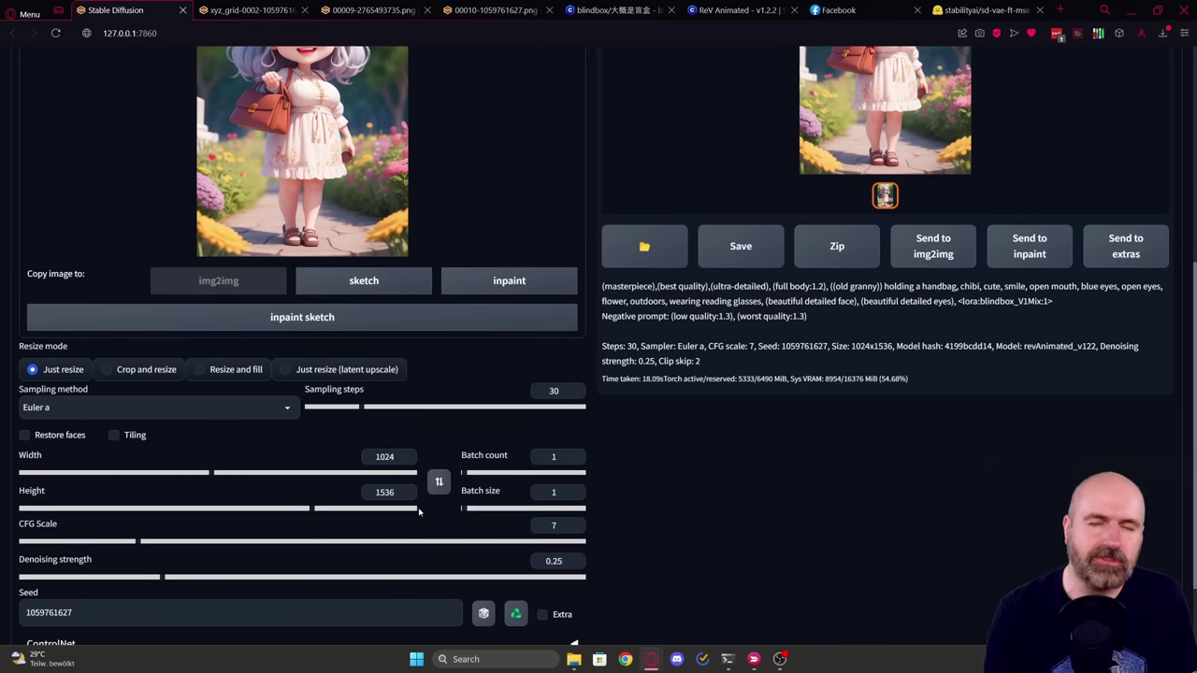
# Open the web UI Settings to reach the 'Send seed/Send size' options.
pyautogui.scroll(5, 415, 491)
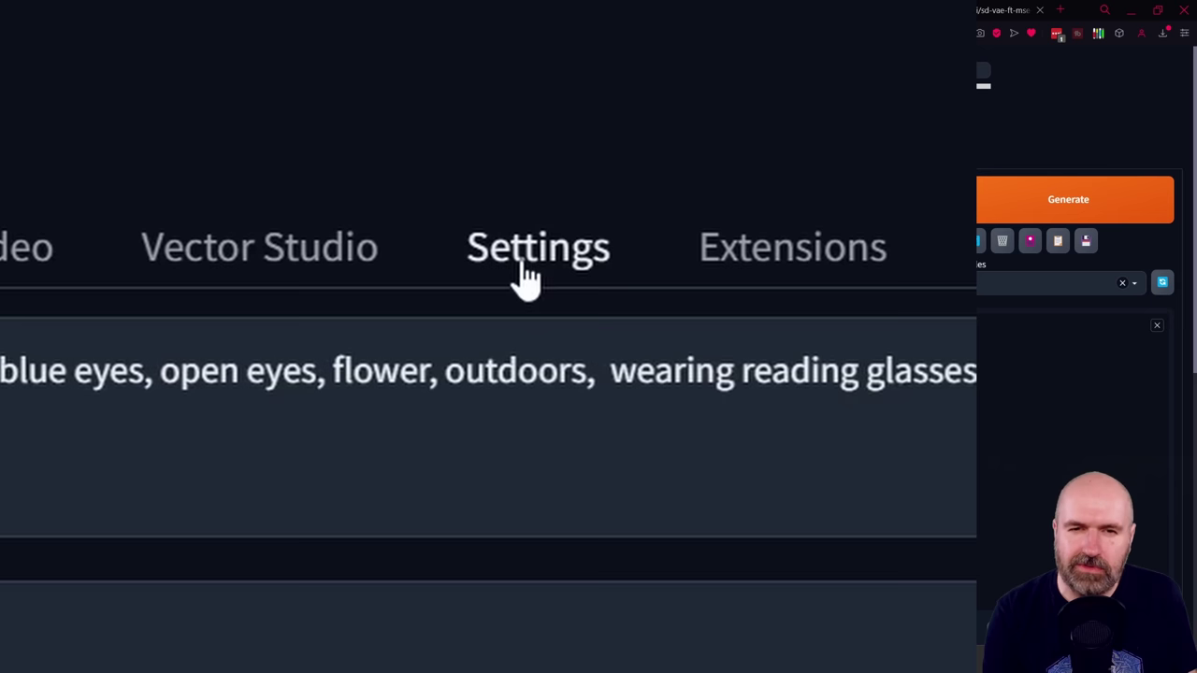
pyautogui.click(637, 164)
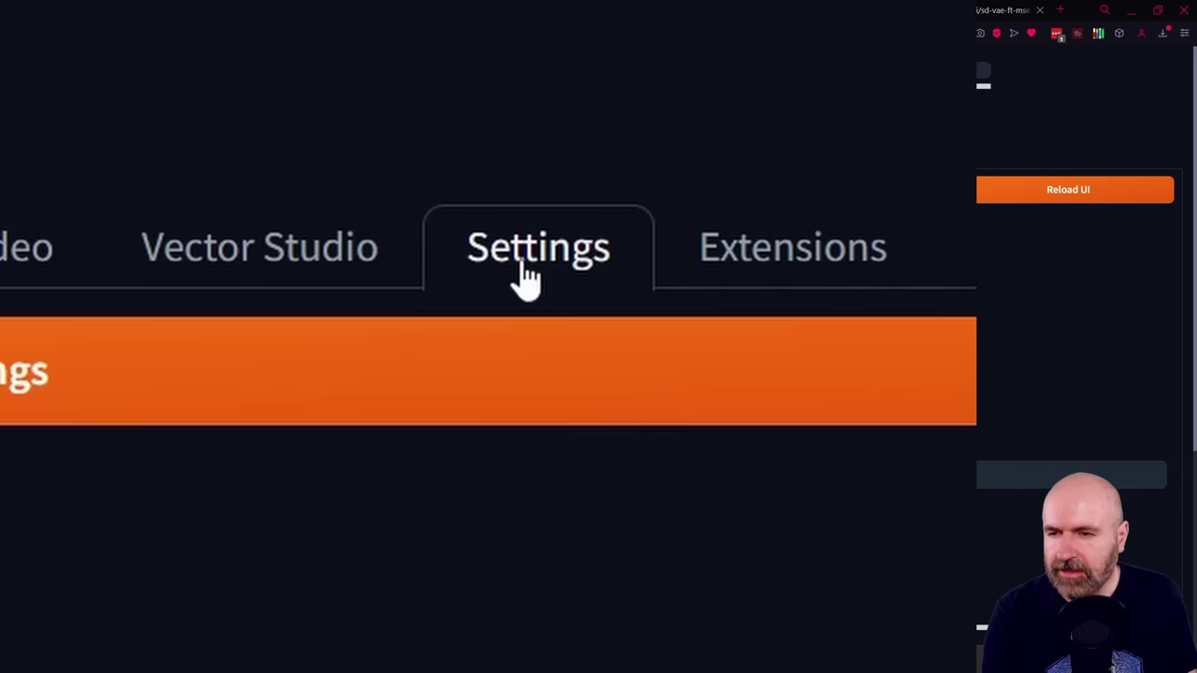